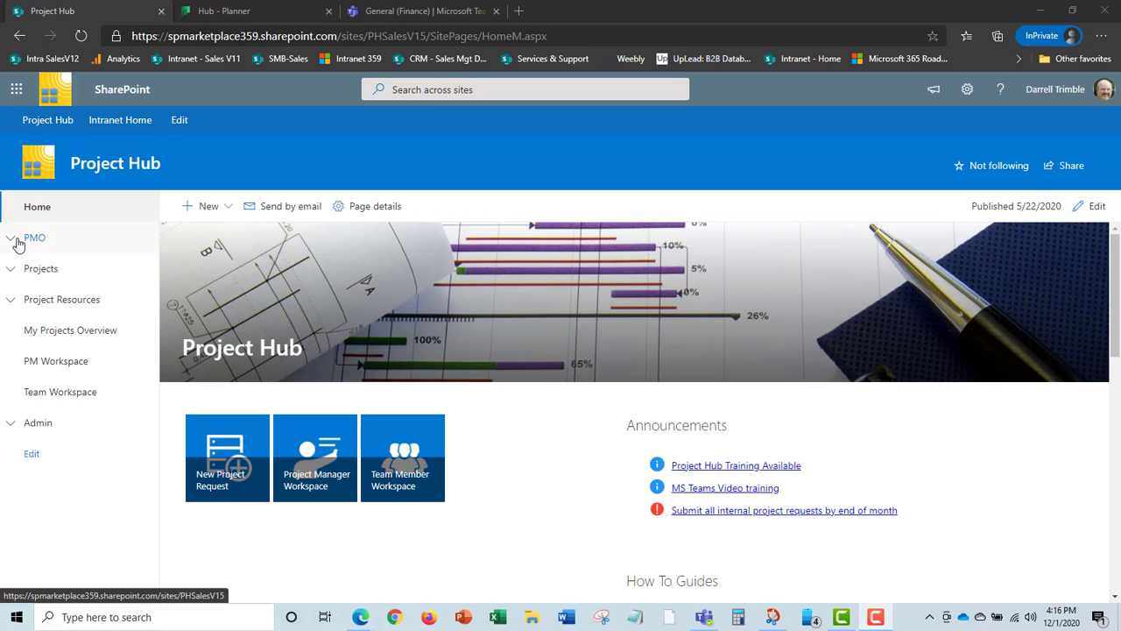
Open the Project Setup page under PMO and scroll through its setup instructions.
left_click(11, 240)
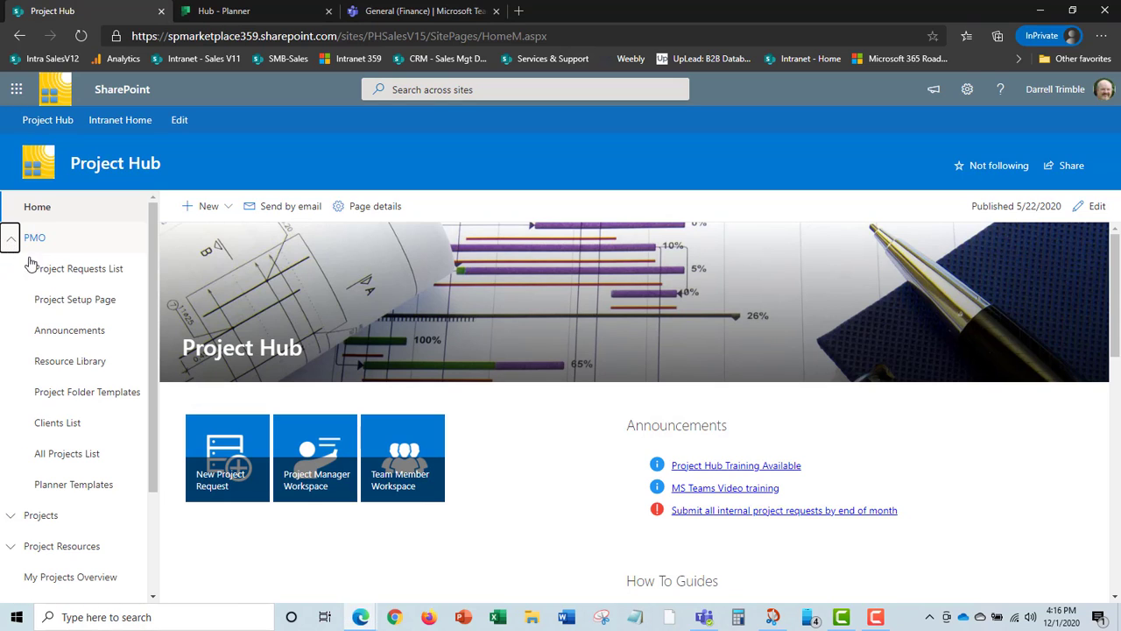
left_click(99, 304)
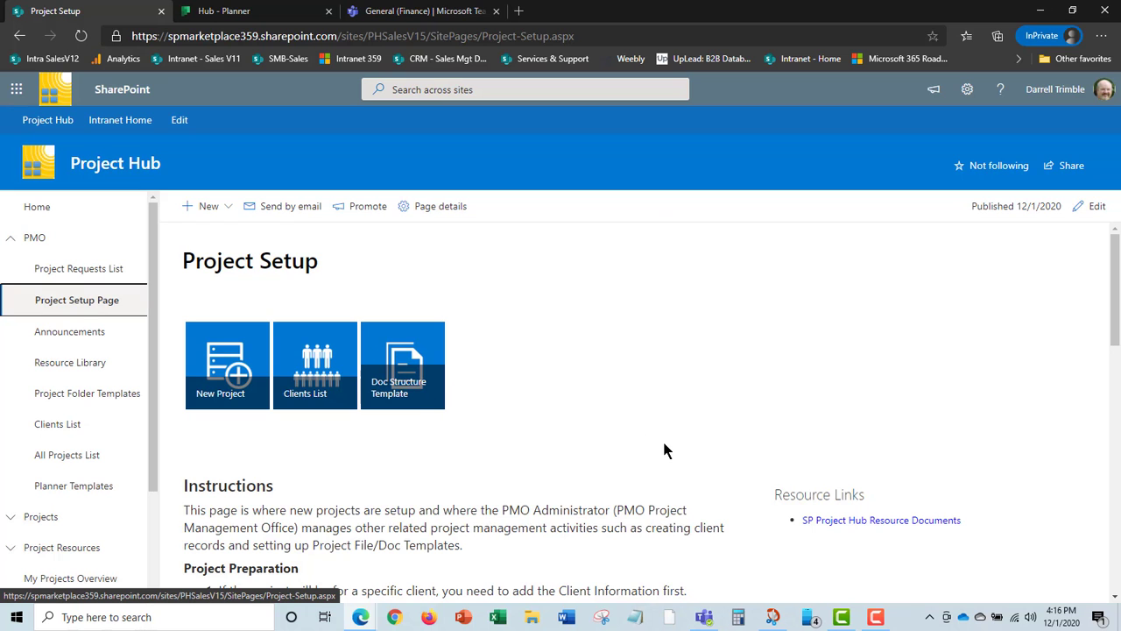
scroll(656, 438, "down", 10)
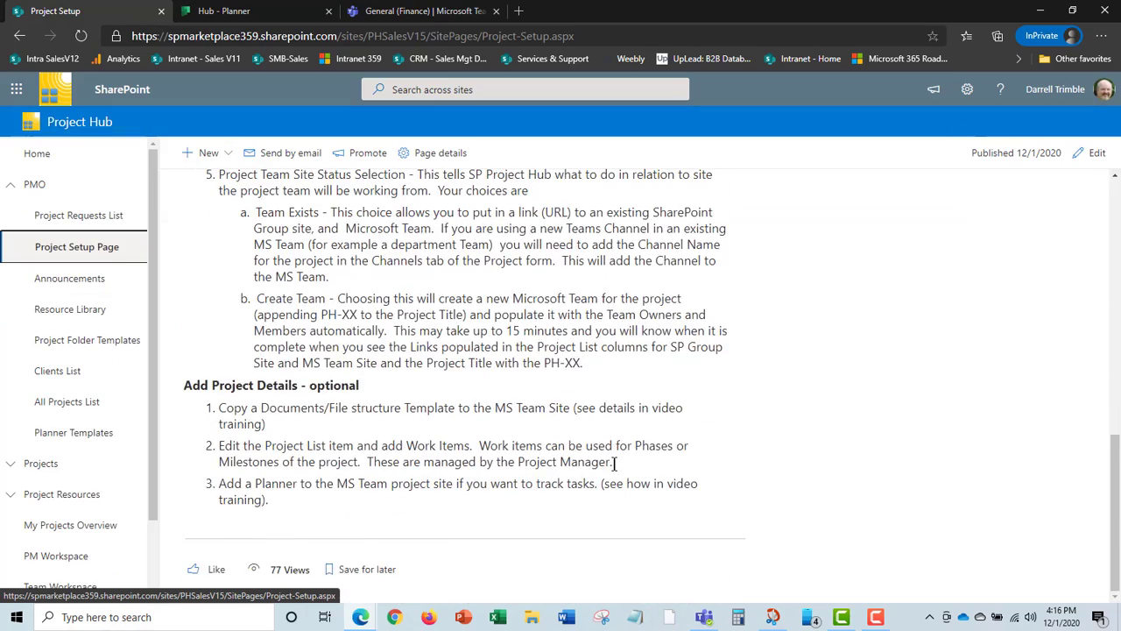
scroll(457, 447, "up", 15)
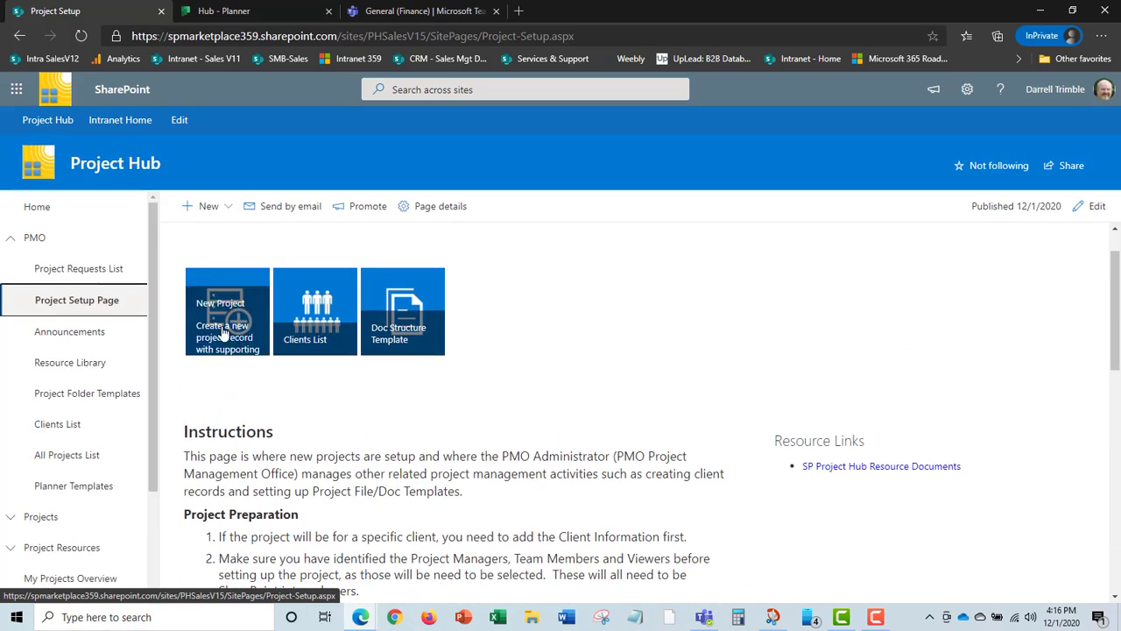
mouse_move(320, 321)
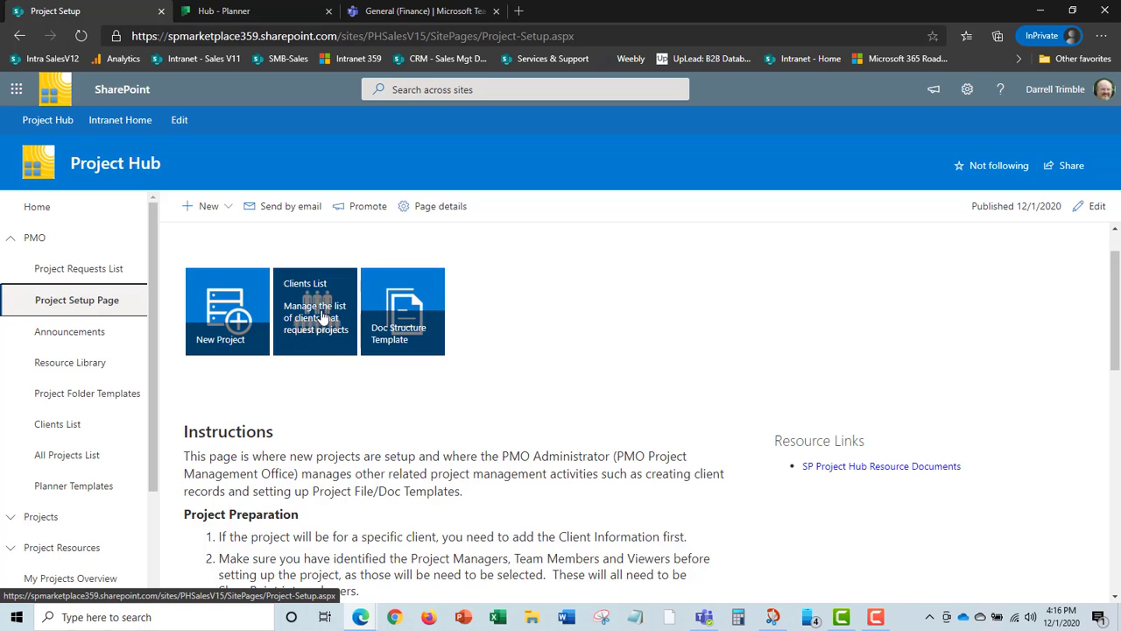
scroll(581, 389, "down", 2)
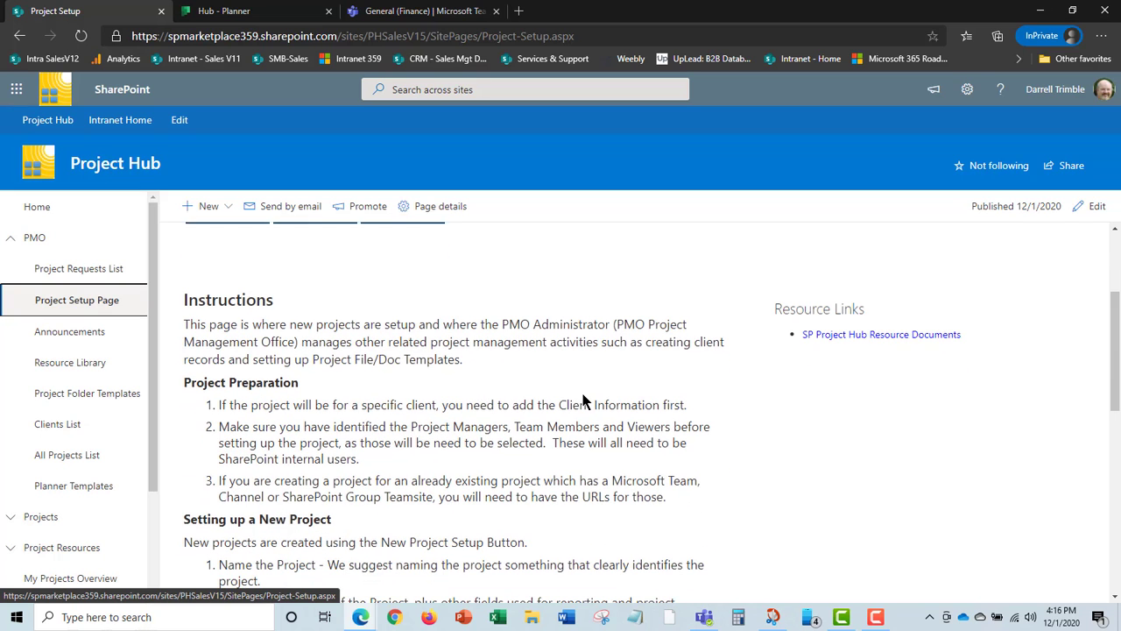
scroll(626, 402, "up", 2)
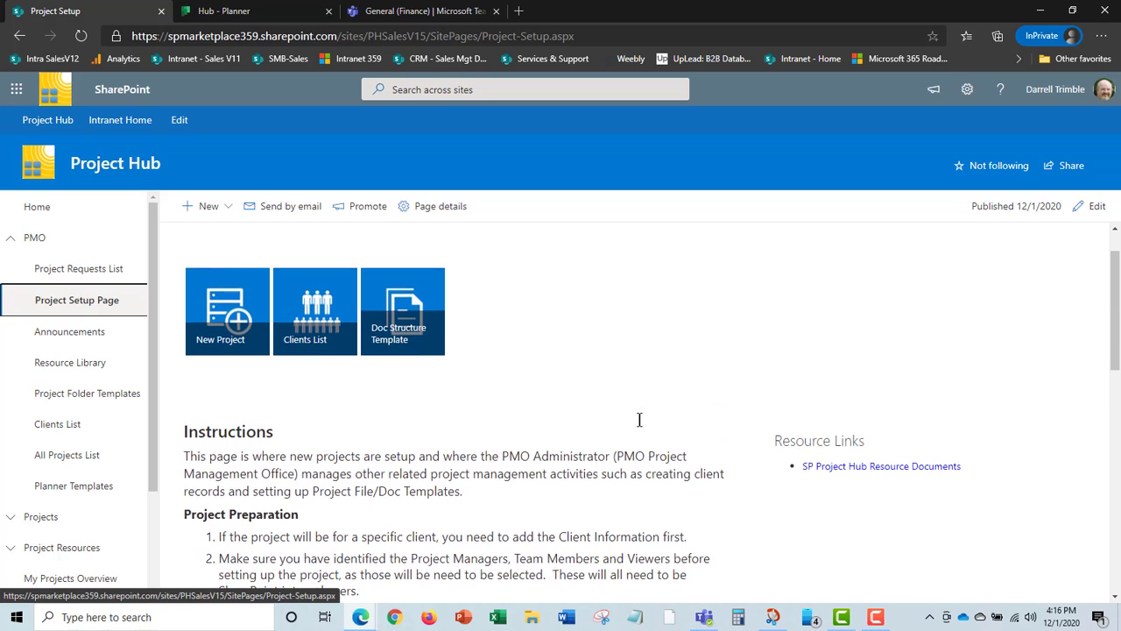
Add a new client named Main Street Commercial to the Clients list and save it.
left_click(326, 321)
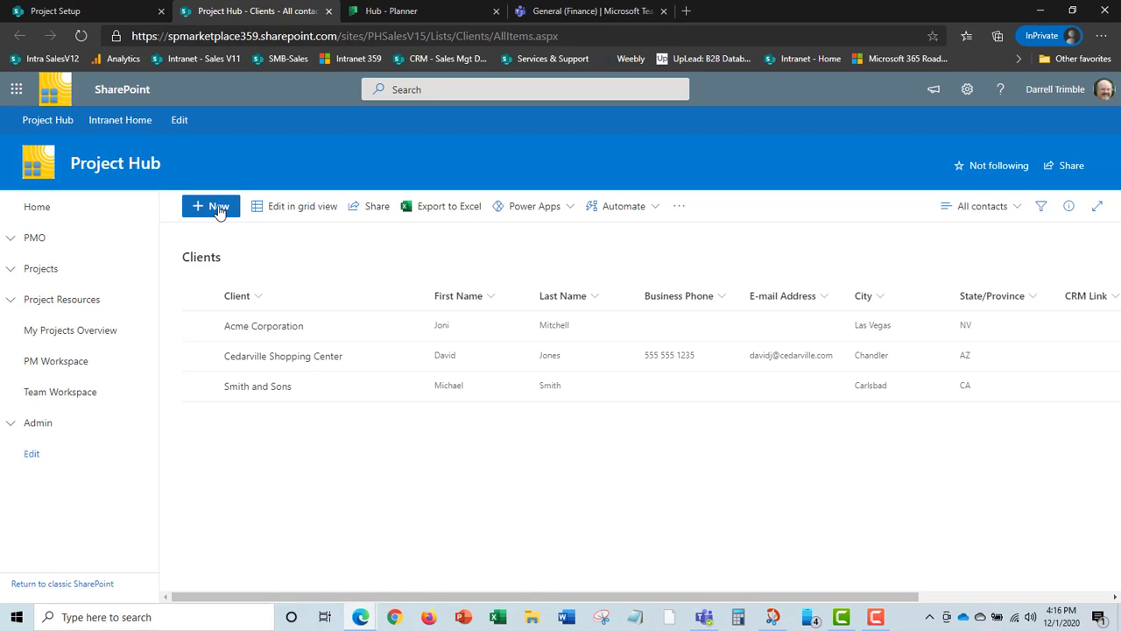
left_click(219, 211)
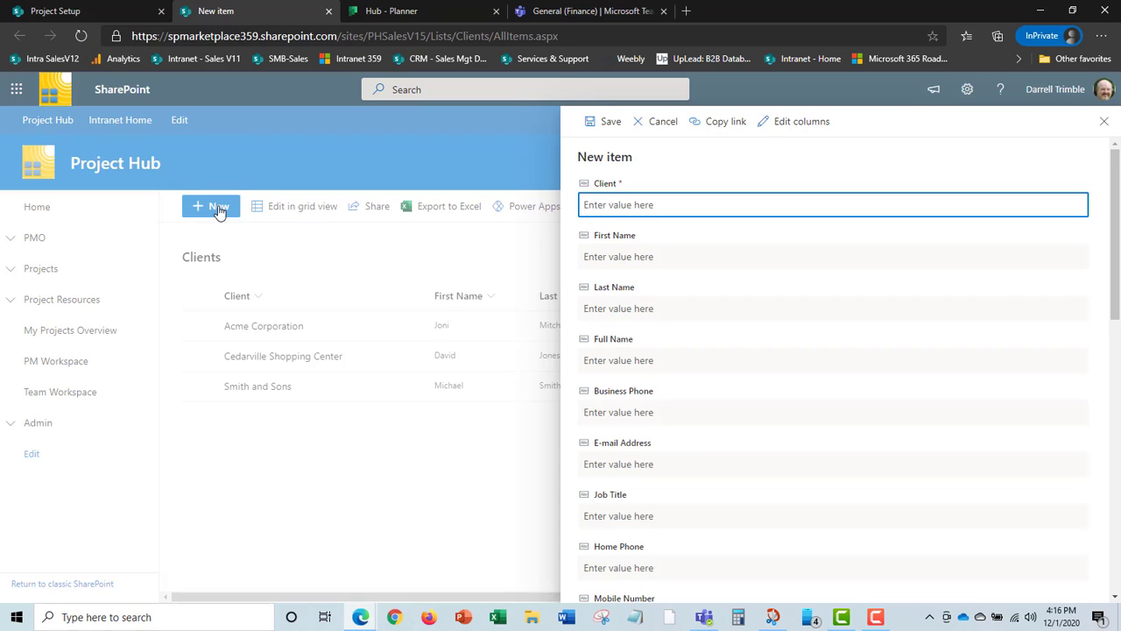
type("Main")
type(" Ste")
type("ee")
type("t Commercial")
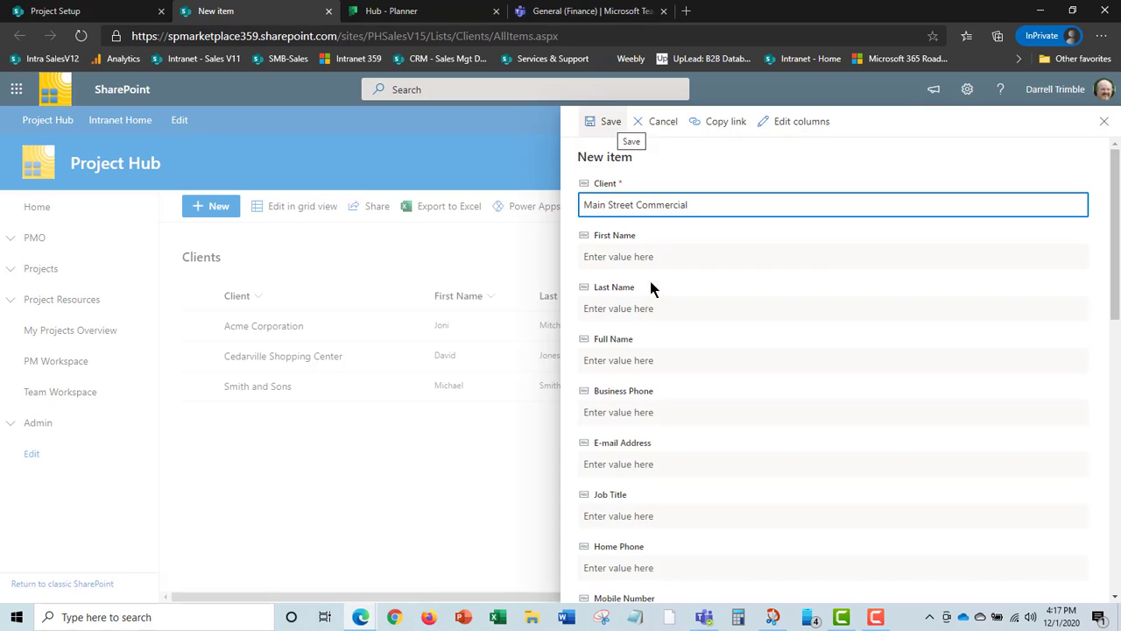
left_click(612, 122)
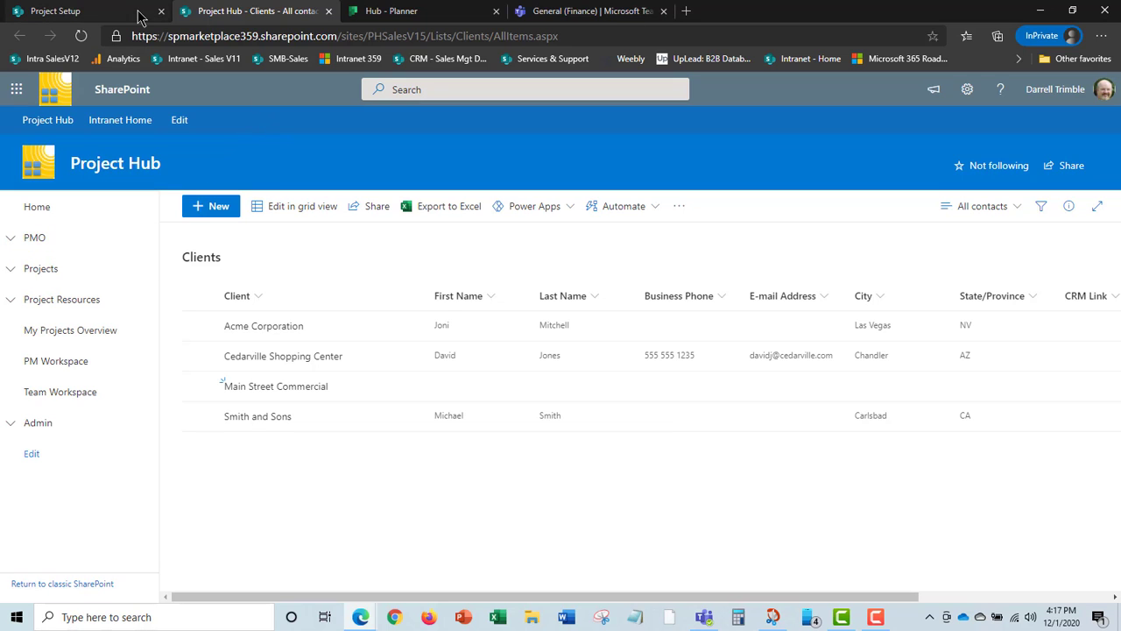
Close the Clients list and start a new project named Main Street Commercial Solar Install.
left_click(329, 12)
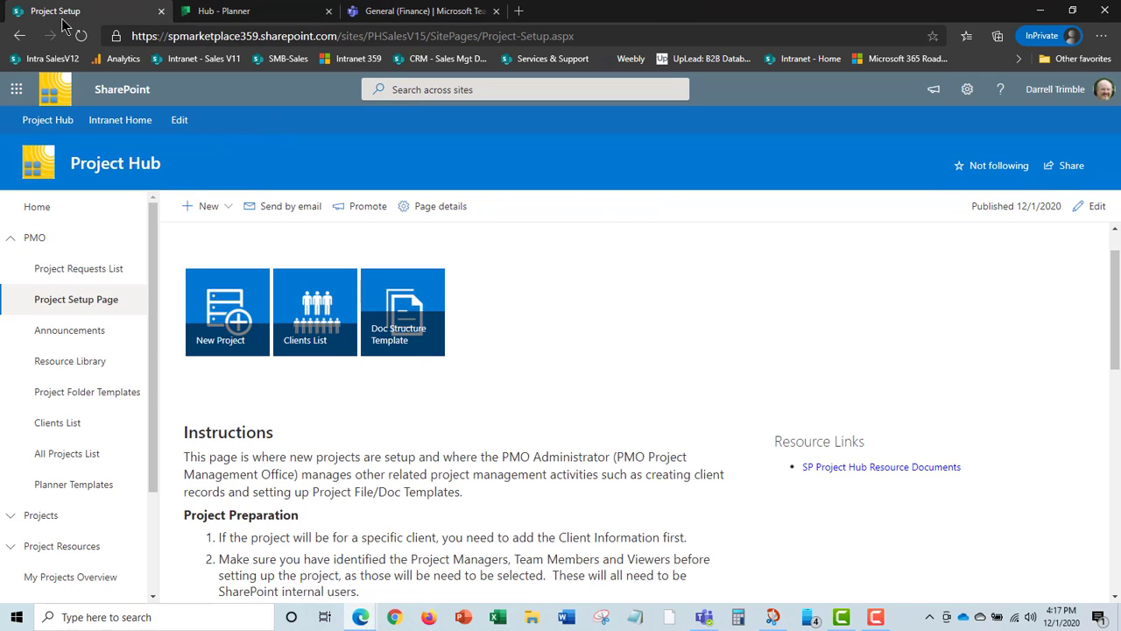
left_click(232, 317)
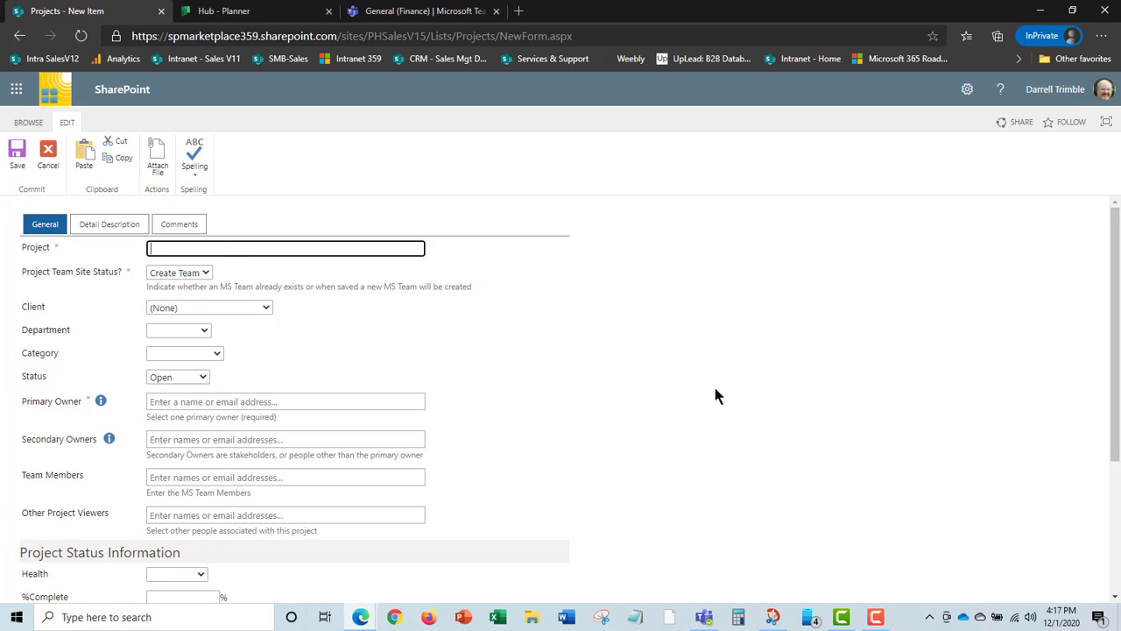
type("Main")
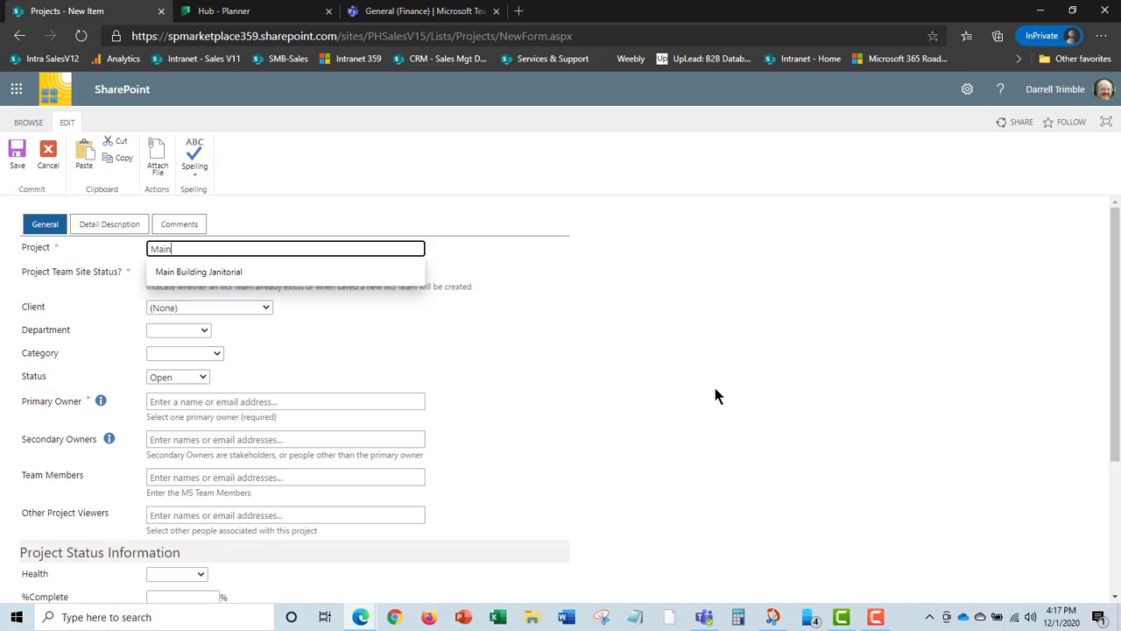
type(" St")
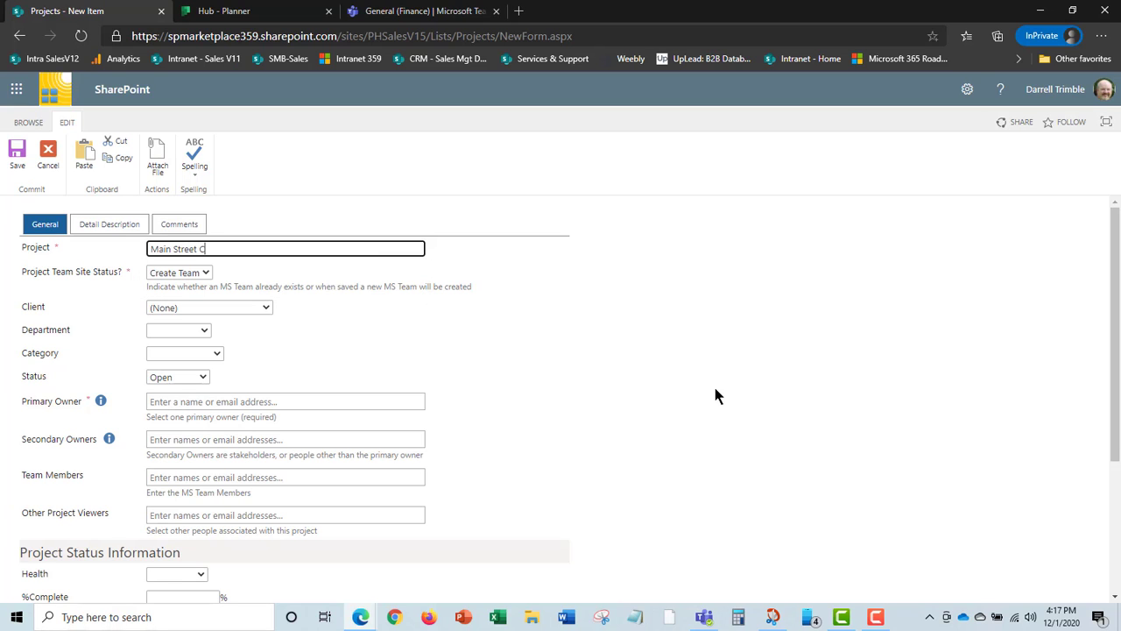
type("reet C")
key("BackSpace")
type("Sol")
type("Commercia")
type("l Solar Install")
Keep Create Team; set client Main Street Commercial, department Services, category Solar Install, status Not Started.
left_click(205, 275)
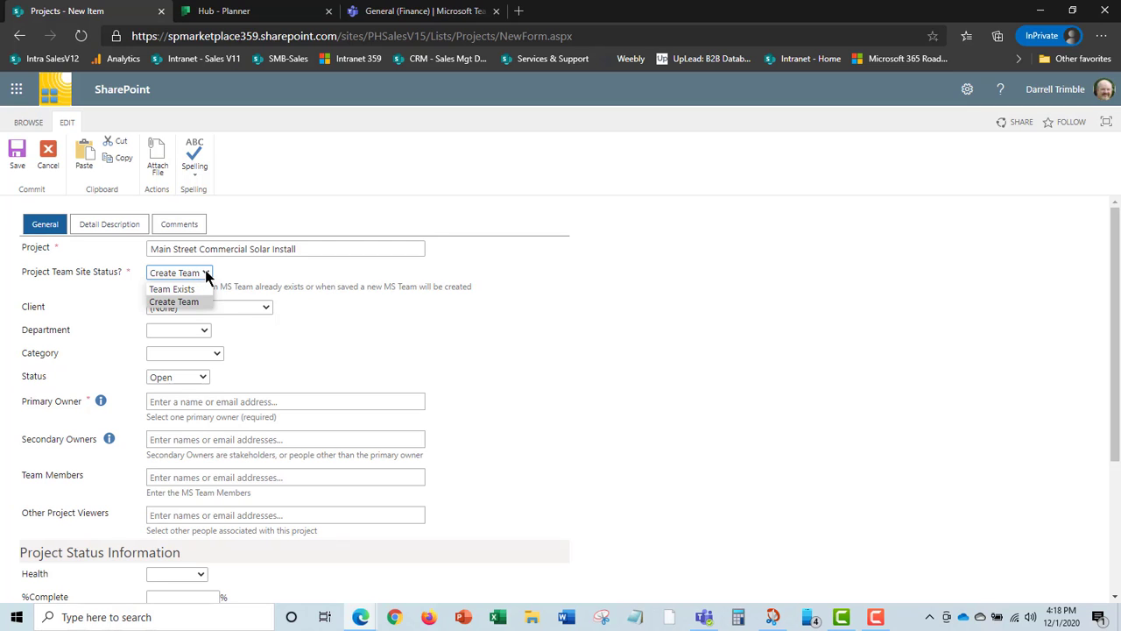
left_click(207, 275)
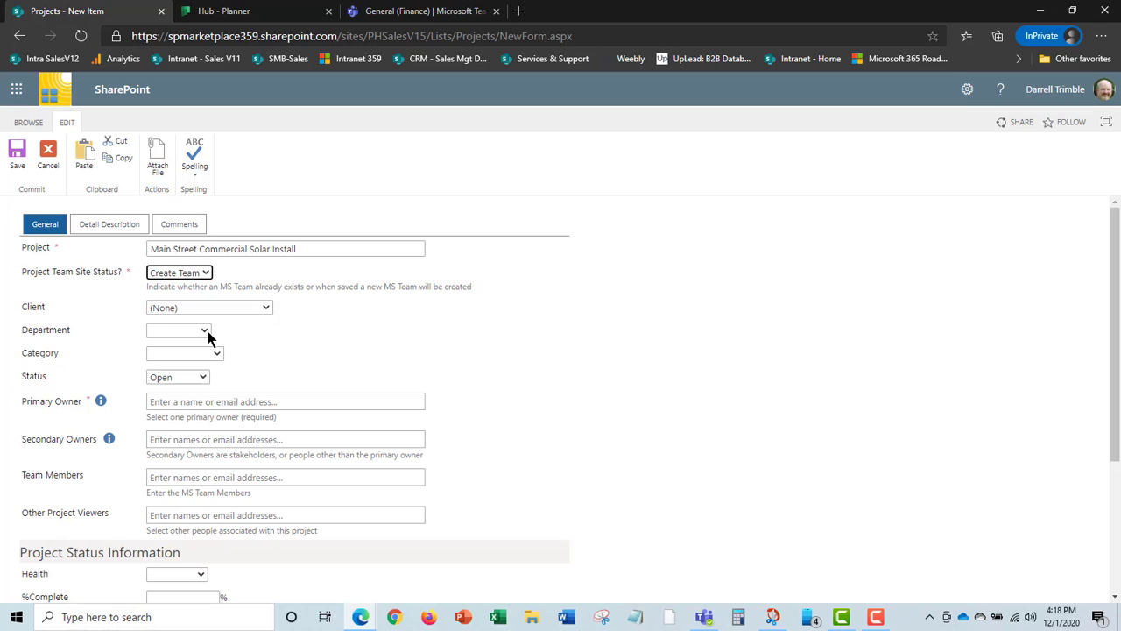
left_click(267, 309)
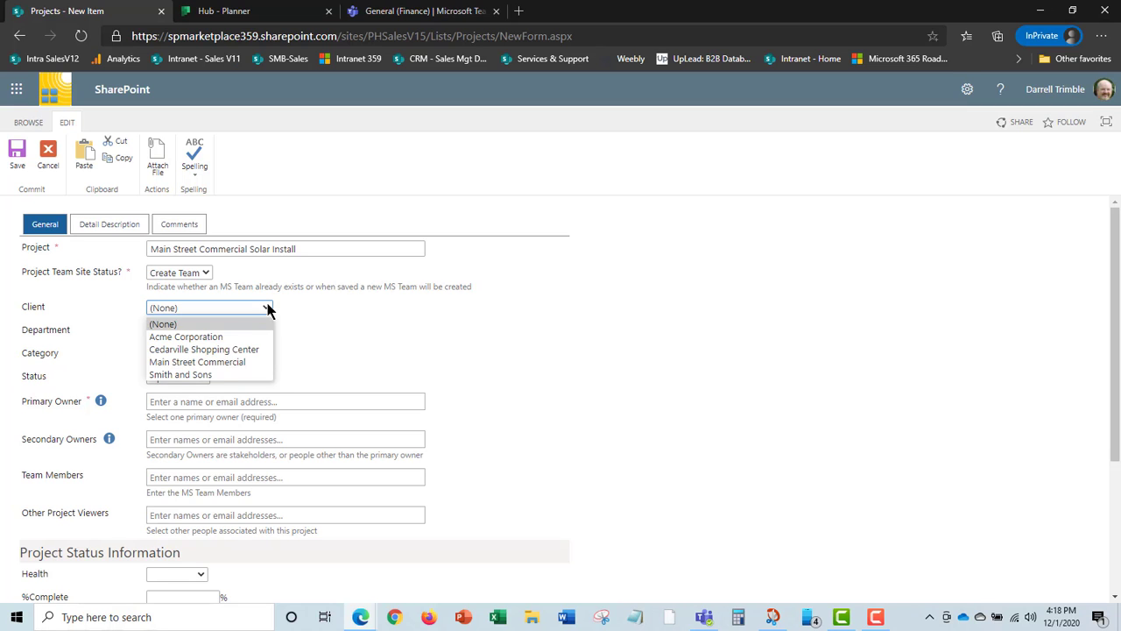
left_click(213, 362)
left_click(204, 331)
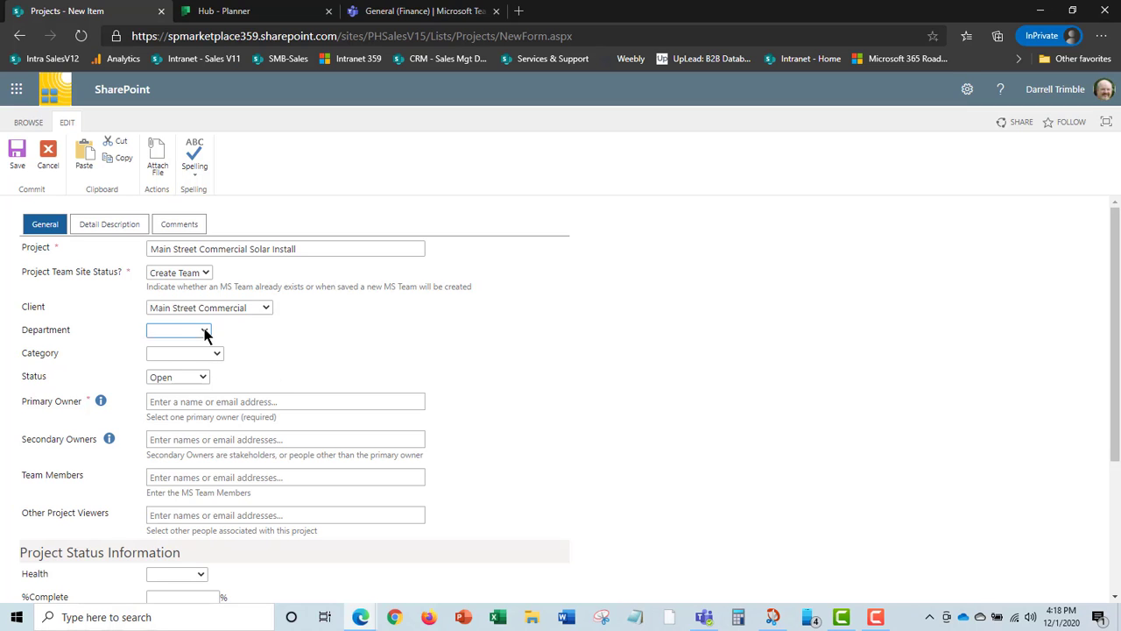
left_click(196, 361)
left_click(219, 356)
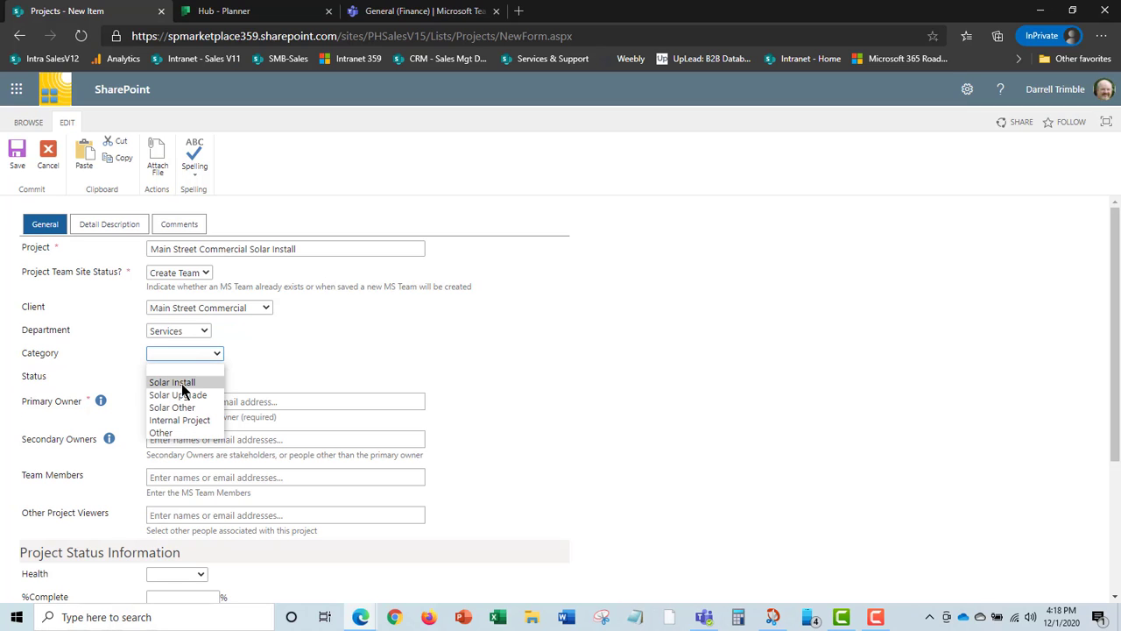
left_click(182, 382)
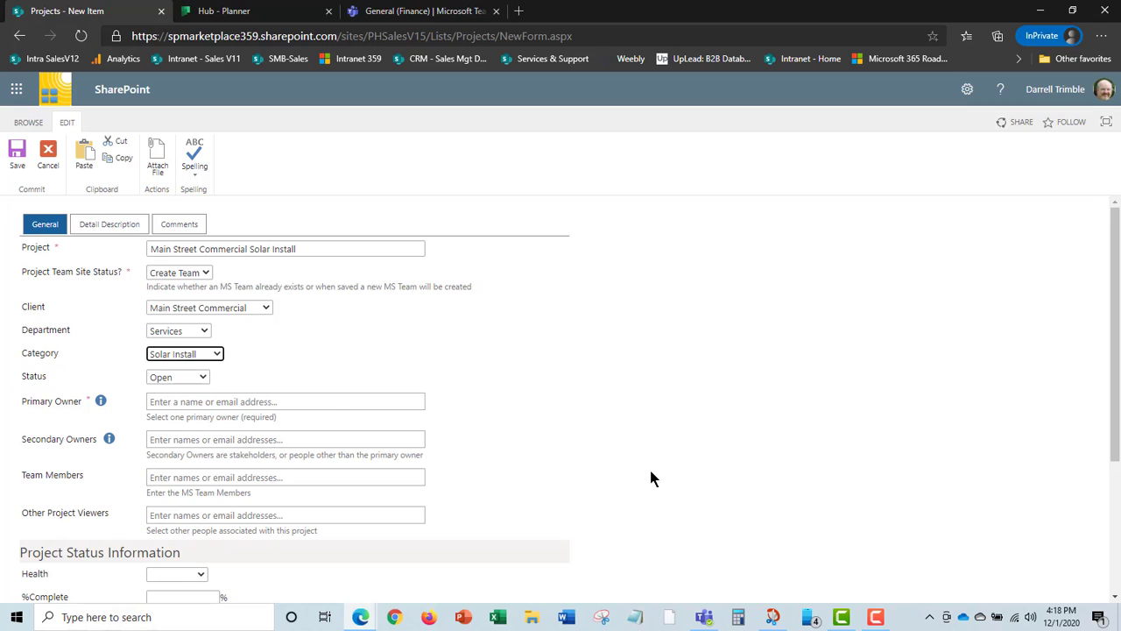
left_click(202, 377)
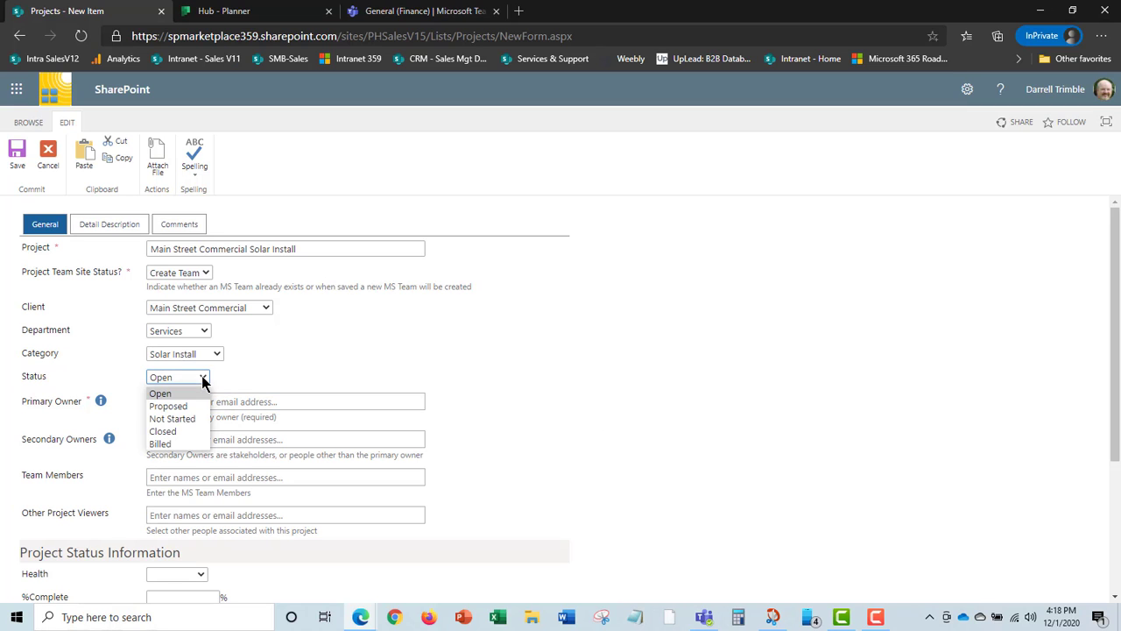
left_click(189, 419)
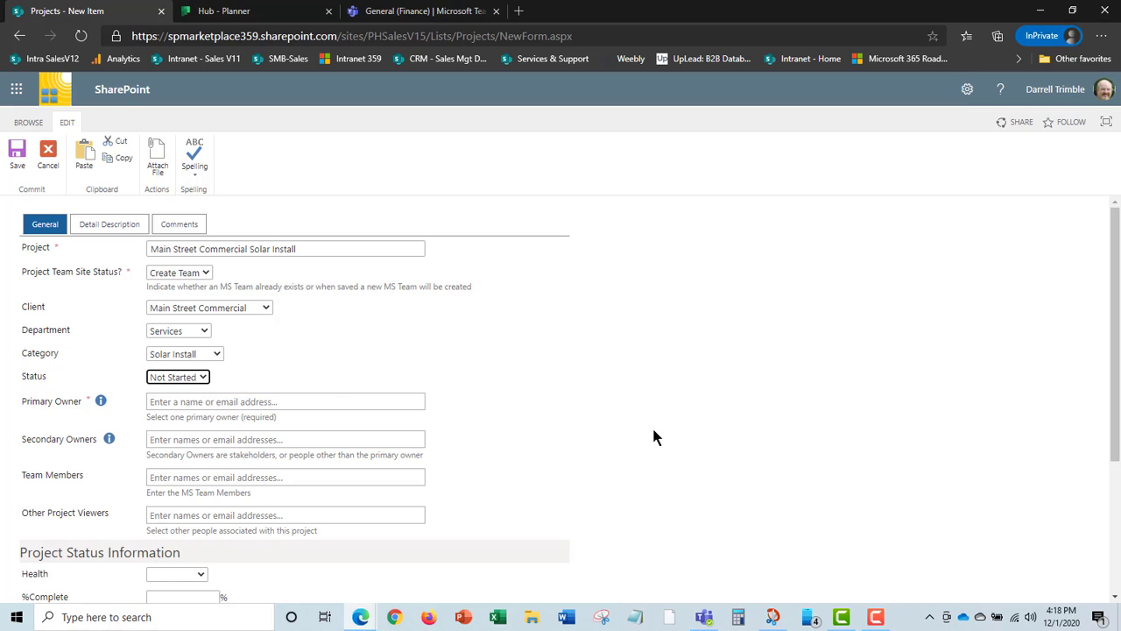
Assign a primary owner and a secondary owner through the people pickers.
left_click(200, 401)
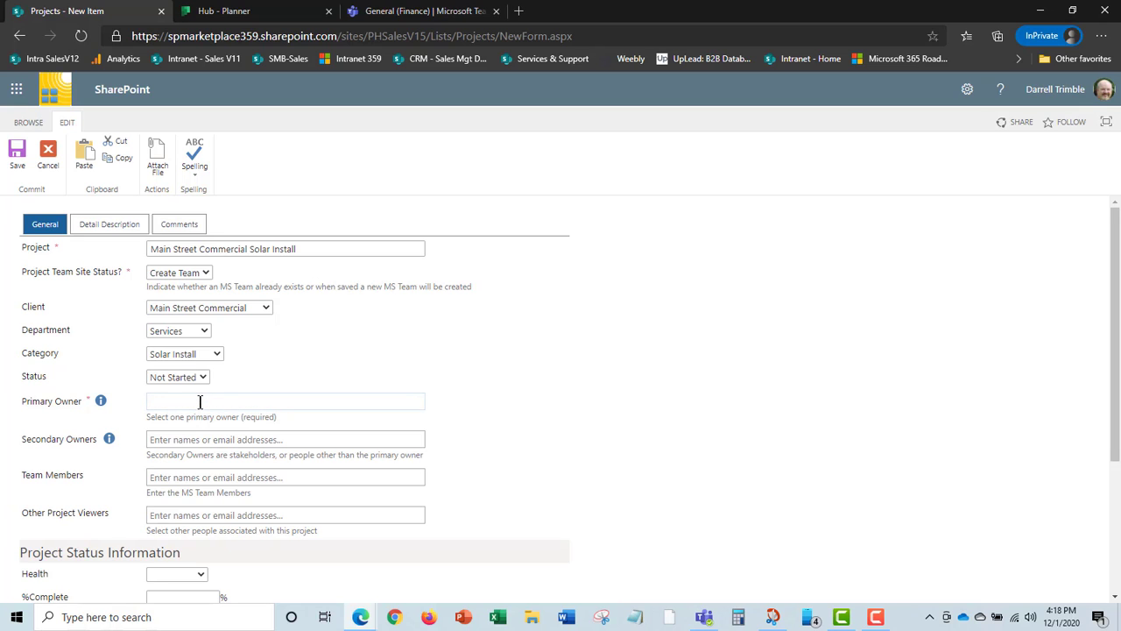
type("dar")
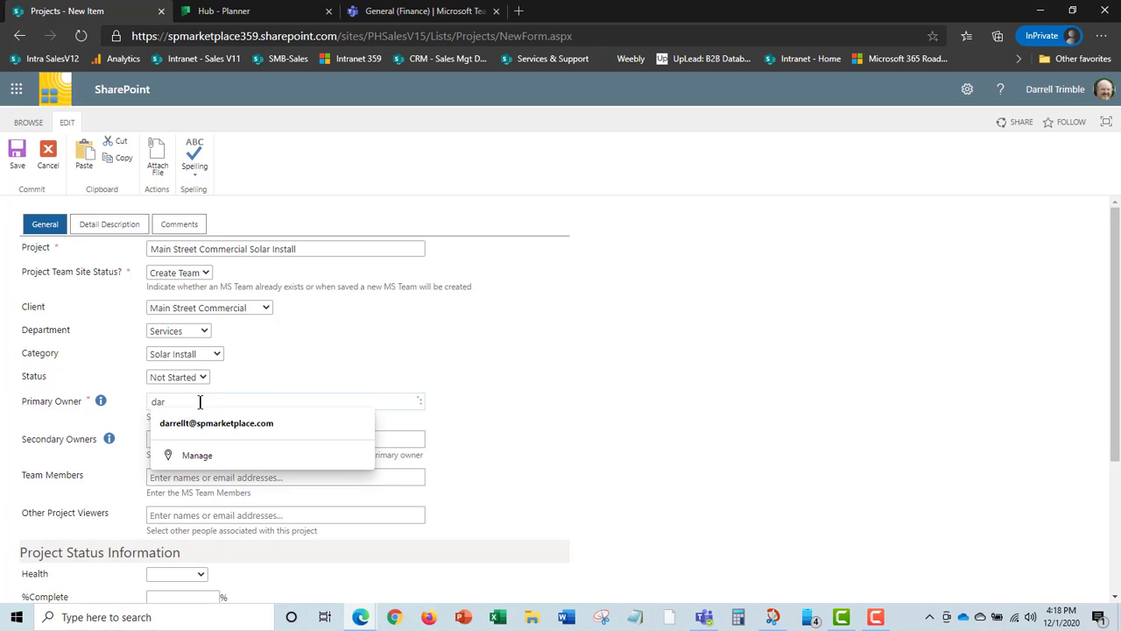
type("r")
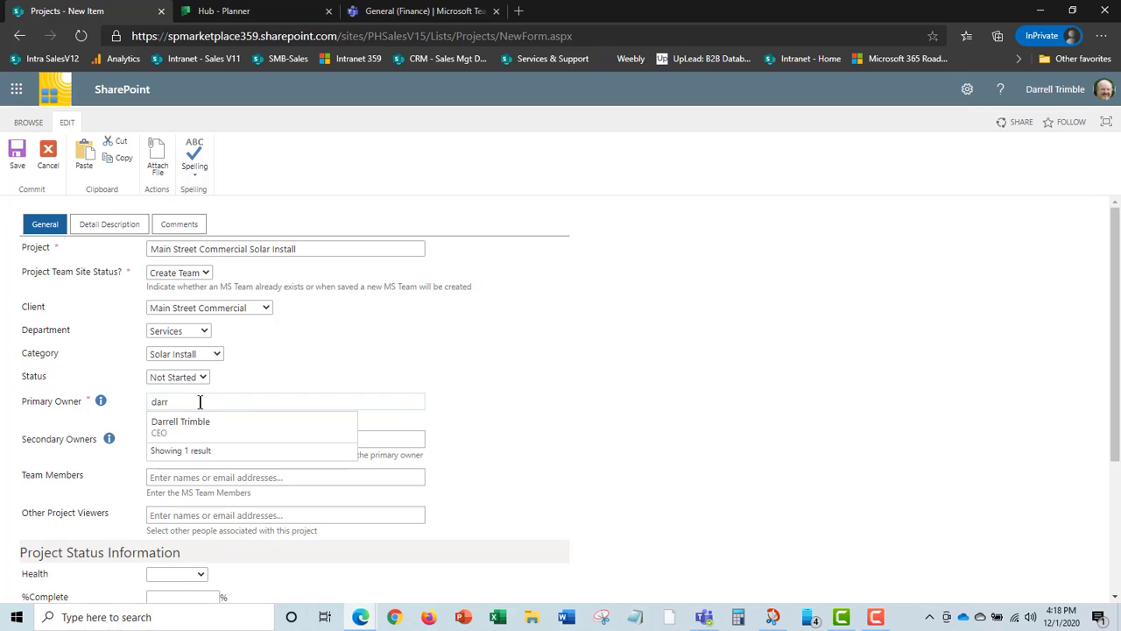
left_click(224, 427)
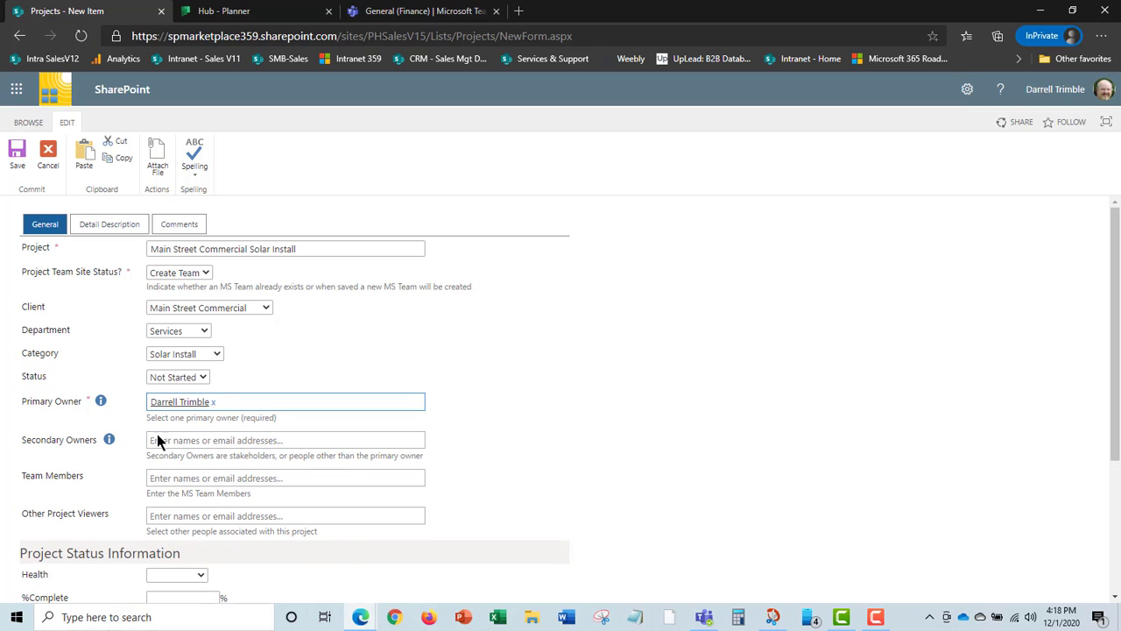
left_click(205, 439)
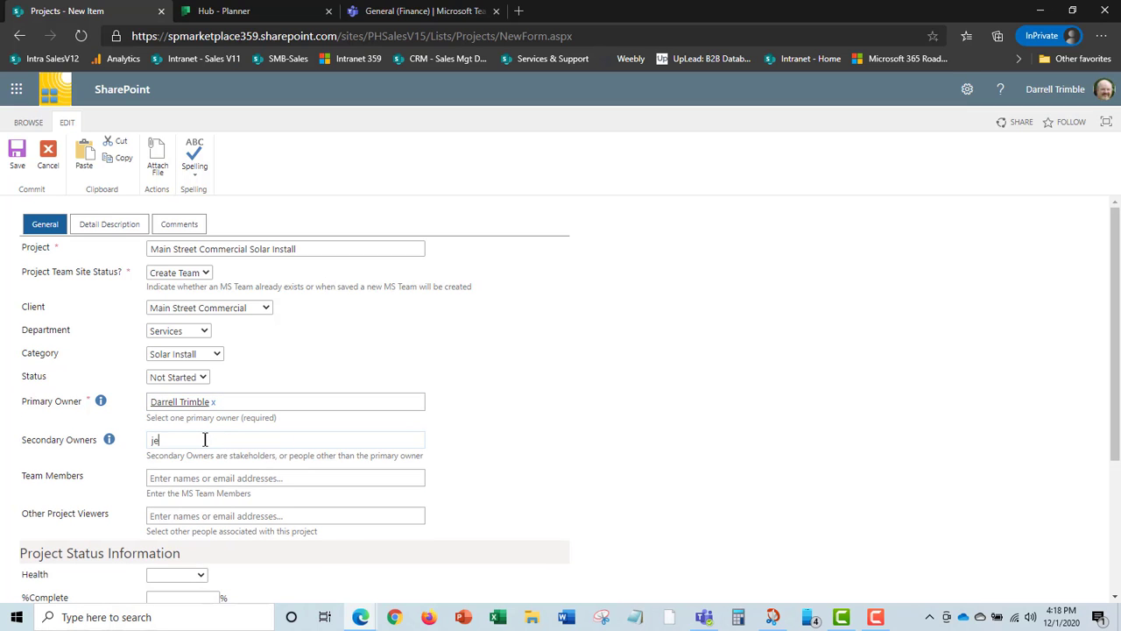
type("jeff")
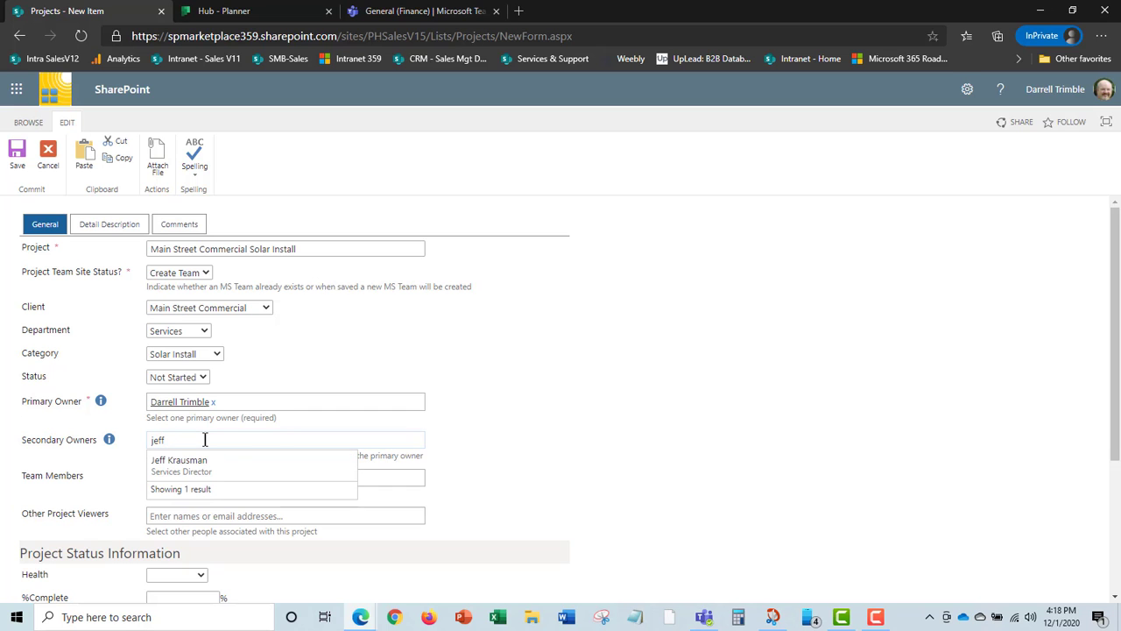
left_click(194, 463)
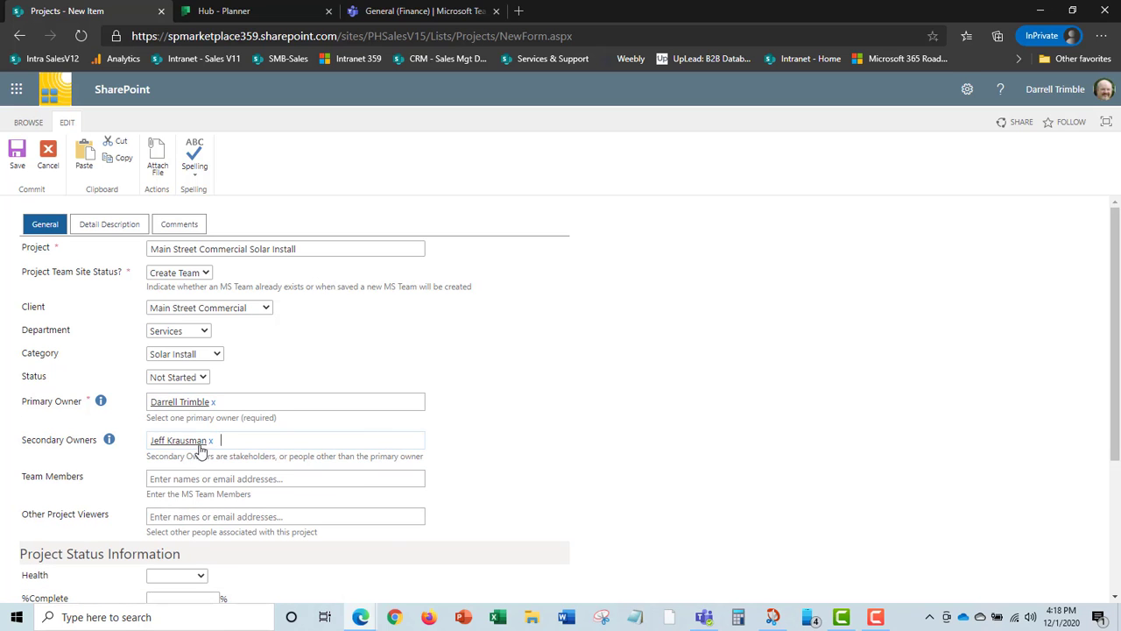
scroll(531, 447, "down", 2)
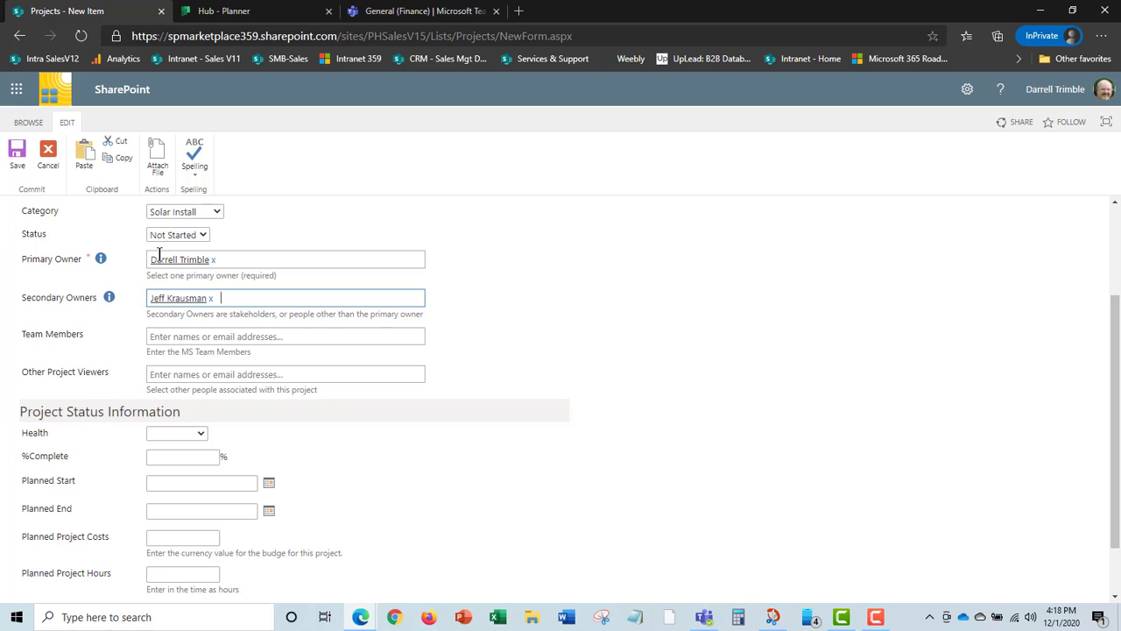
left_click(206, 300)
Add two team members and one other project viewer.
left_click(210, 337)
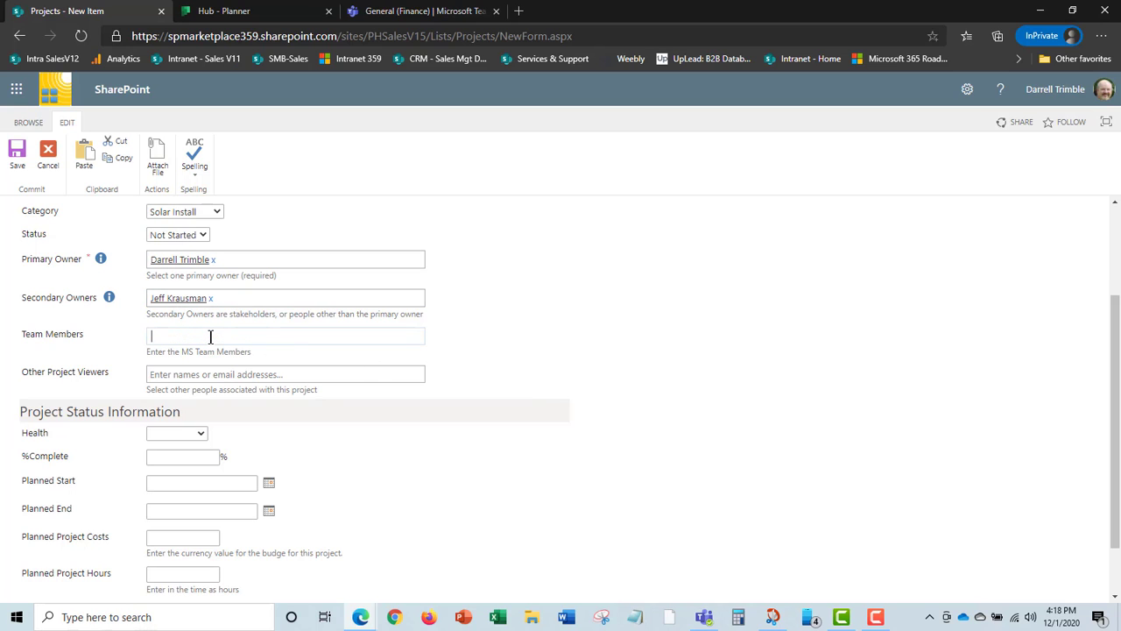
type("earl")
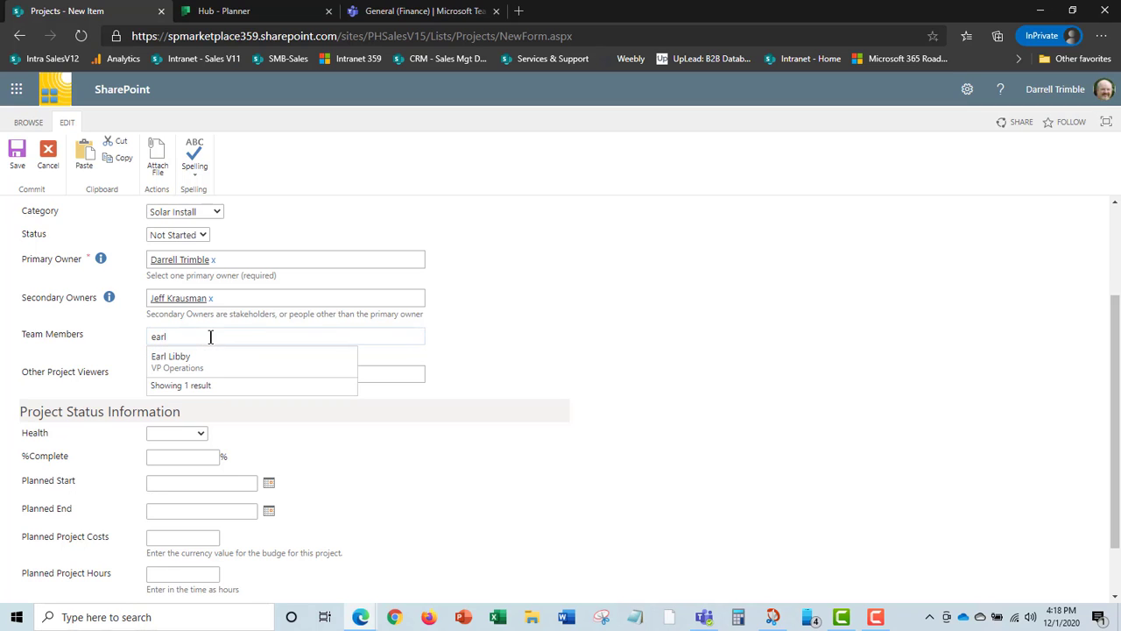
left_click(193, 363)
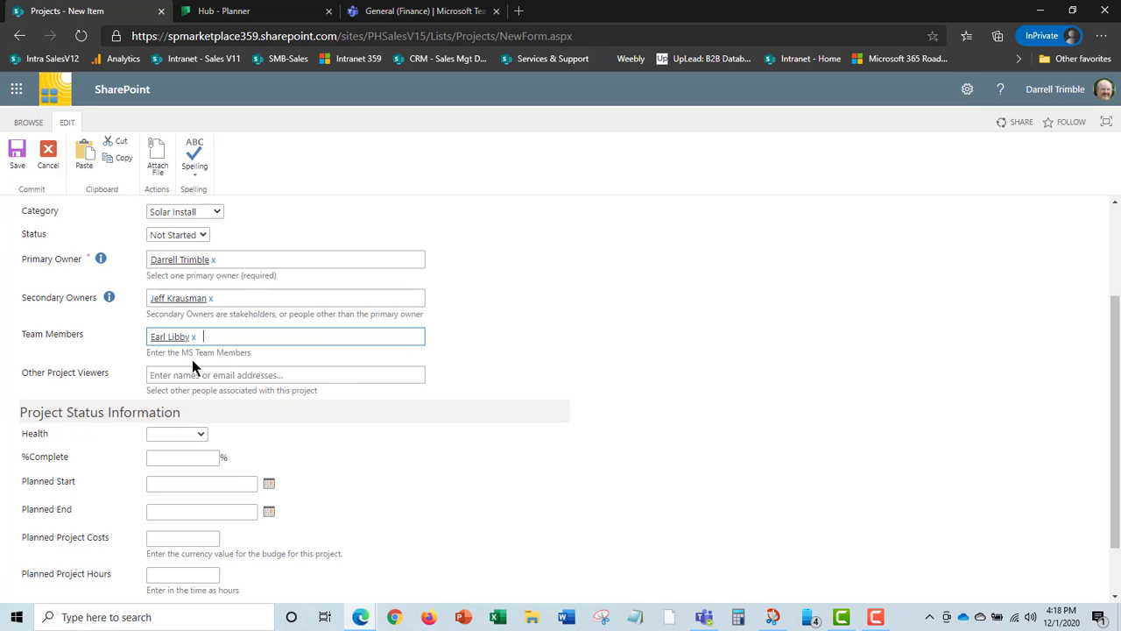
type("Chris")
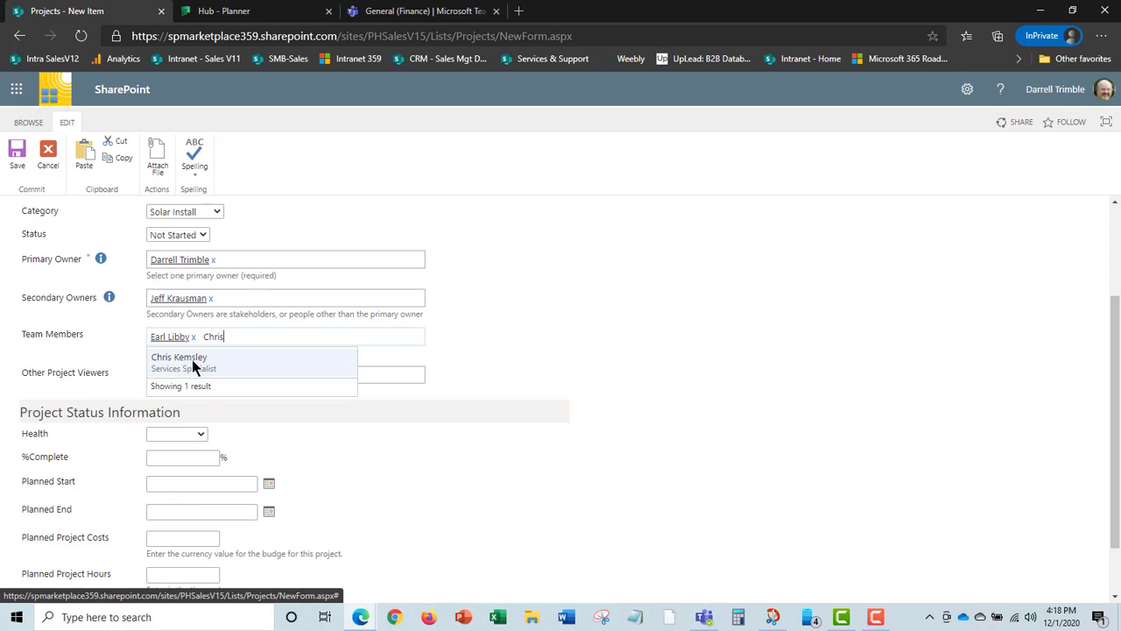
left_click(192, 359)
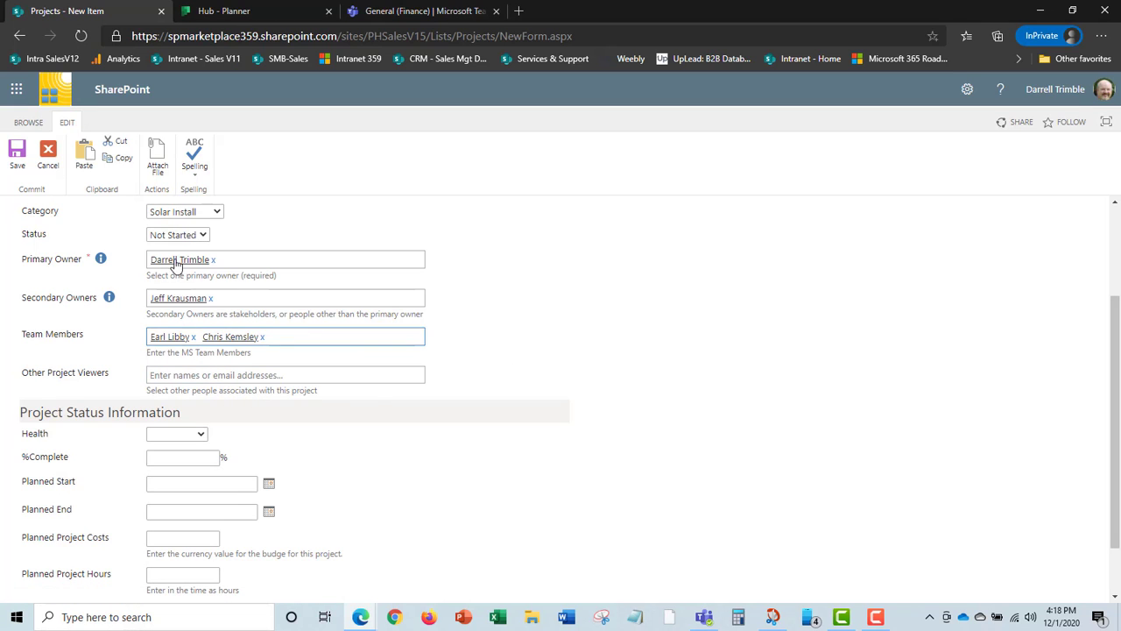
left_click(224, 335)
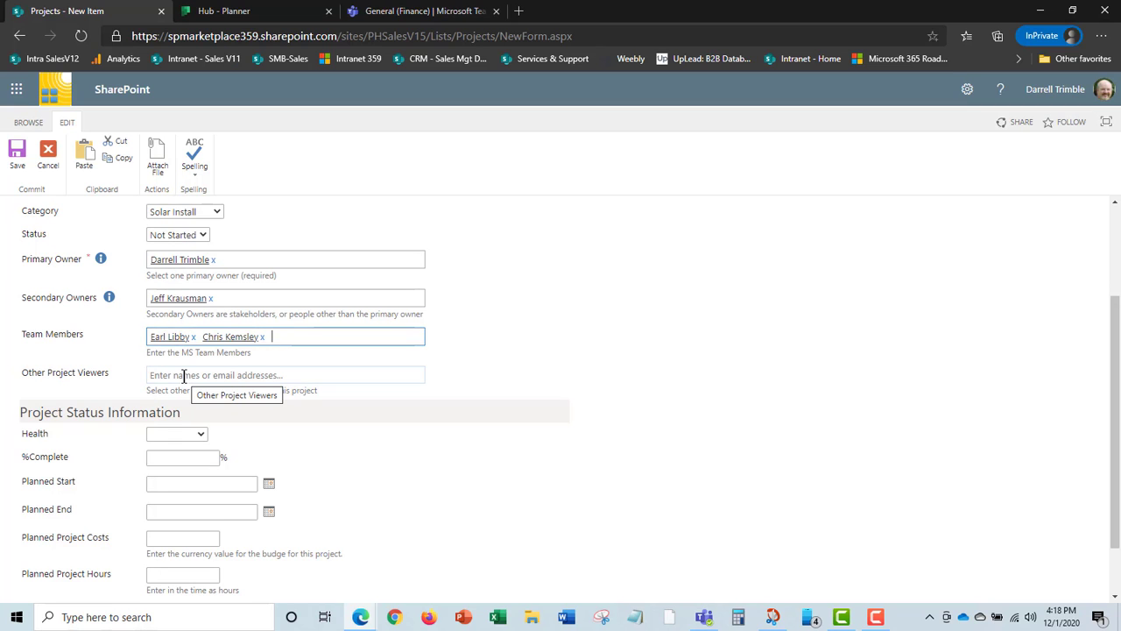
left_click(185, 376)
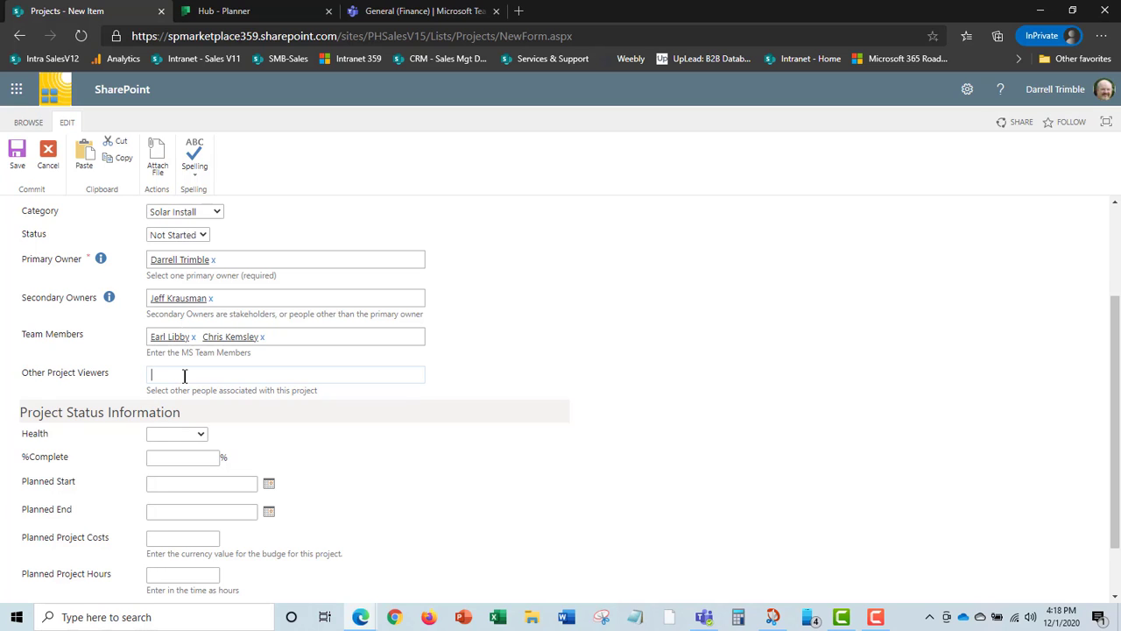
type("Donna")
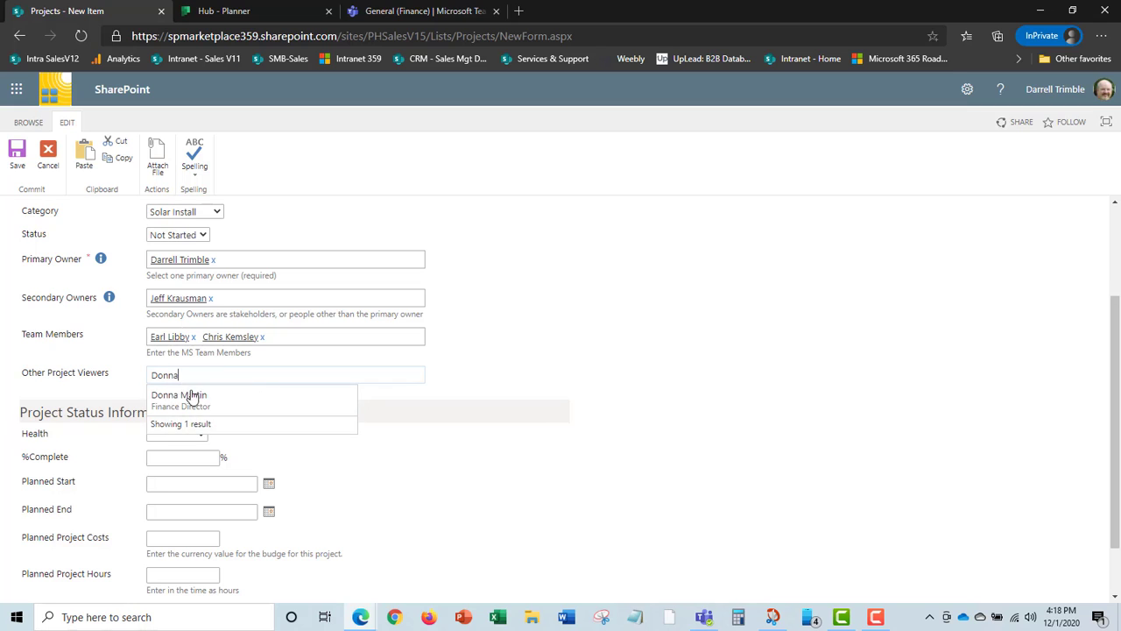
left_click(192, 396)
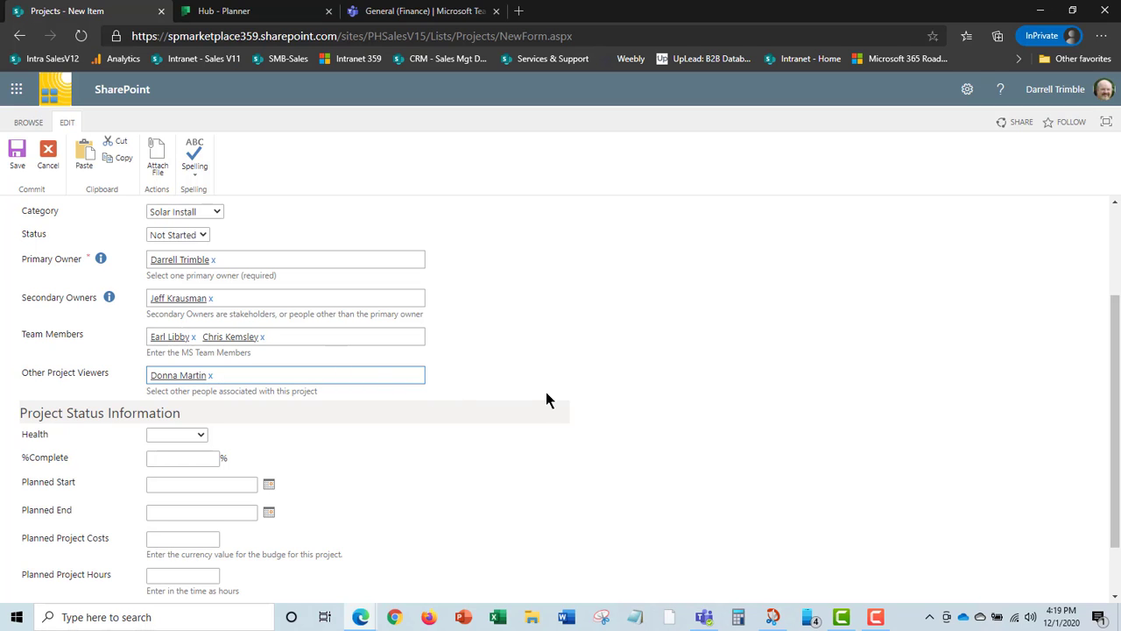
Review the Detail Description and Comments sections, then save the new project item.
scroll(541, 353, "down", 2)
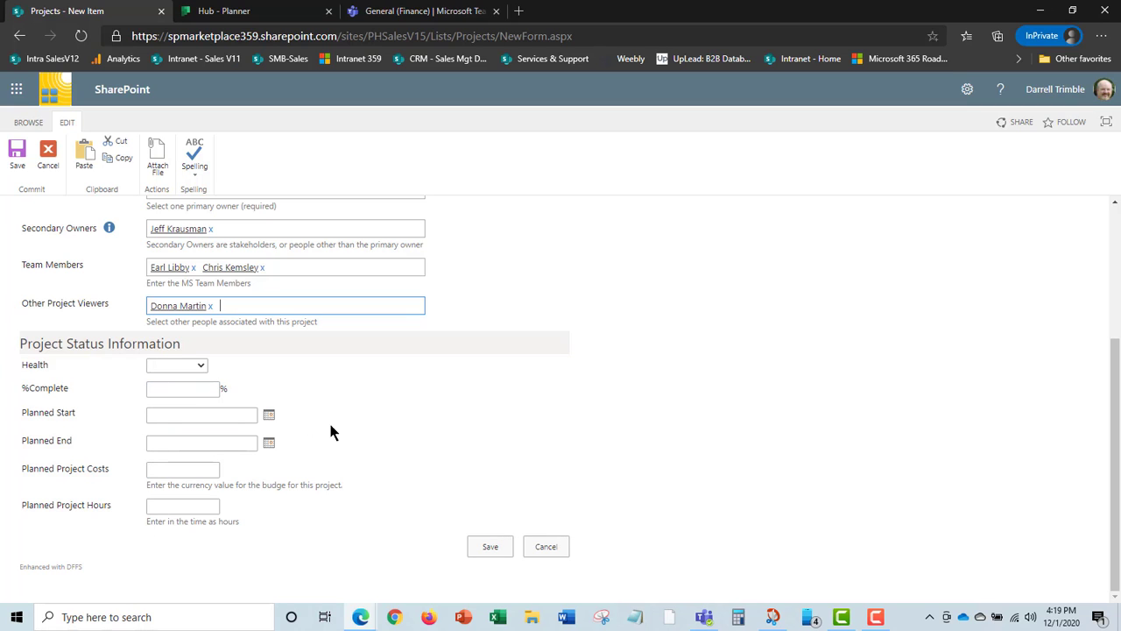
scroll(684, 487, "up", 5)
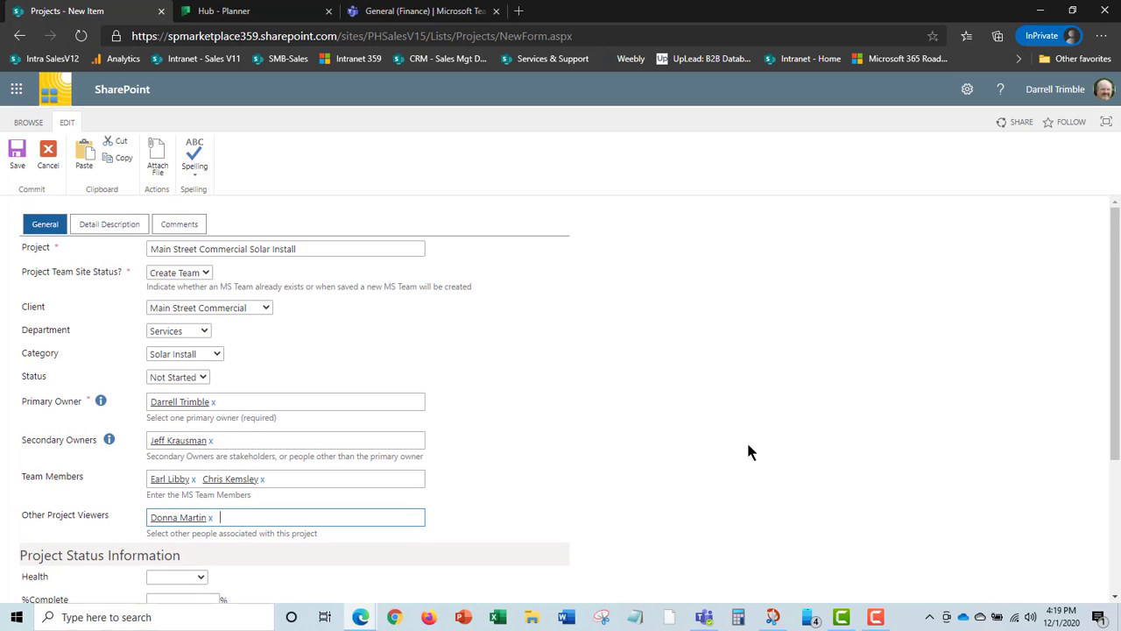
left_click(114, 223)
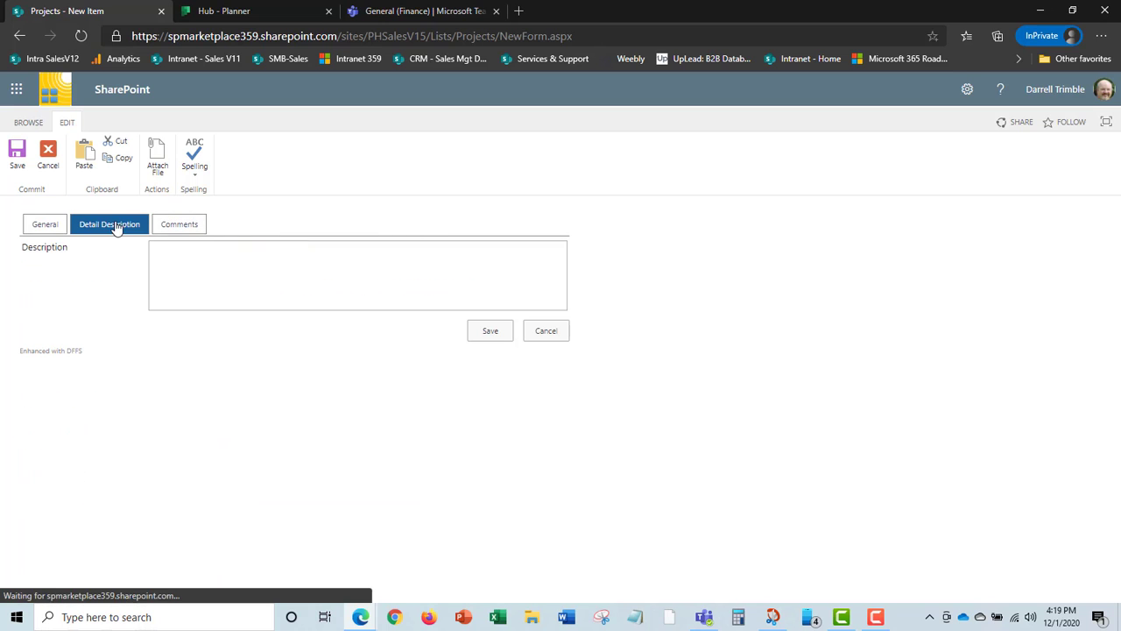
left_click(190, 230)
left_click(46, 224)
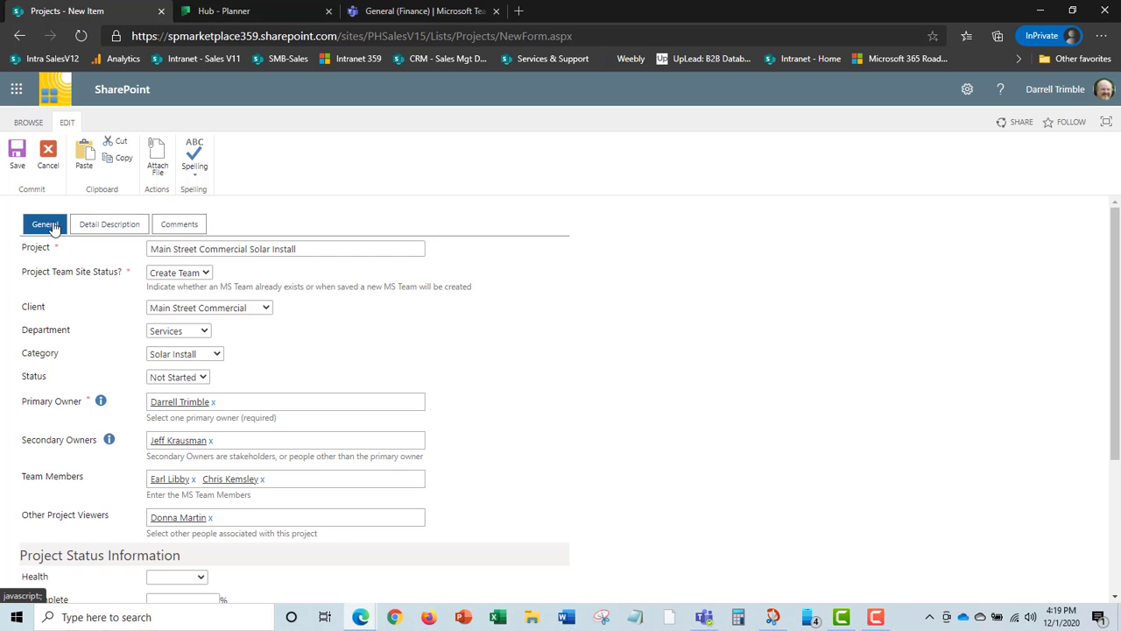
scroll(595, 435, "down", 3)
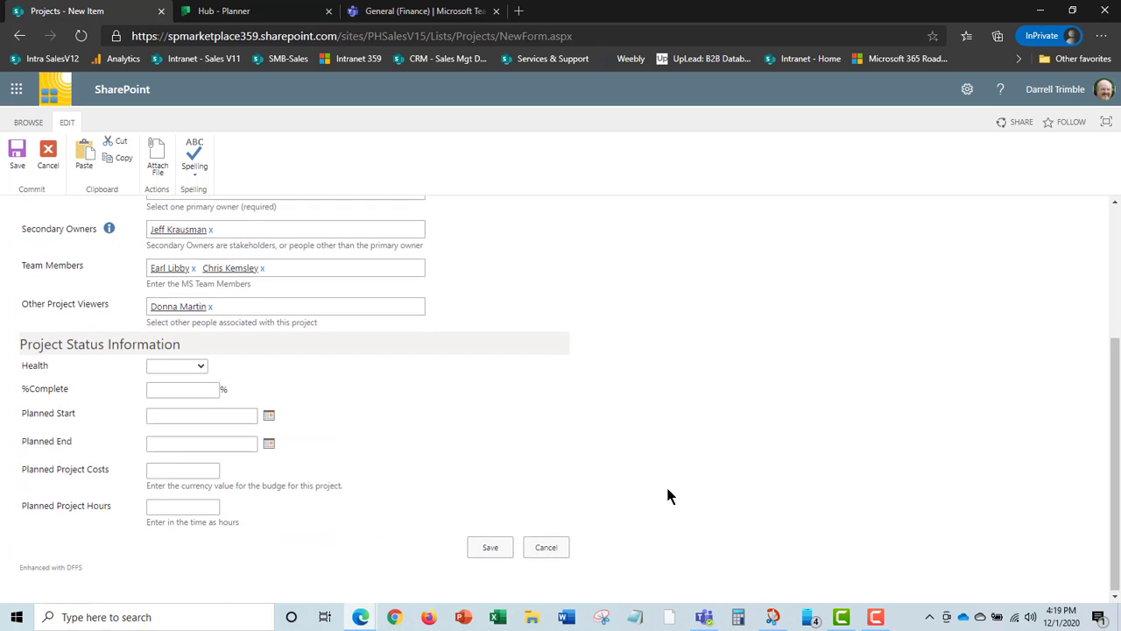
left_click(492, 549)
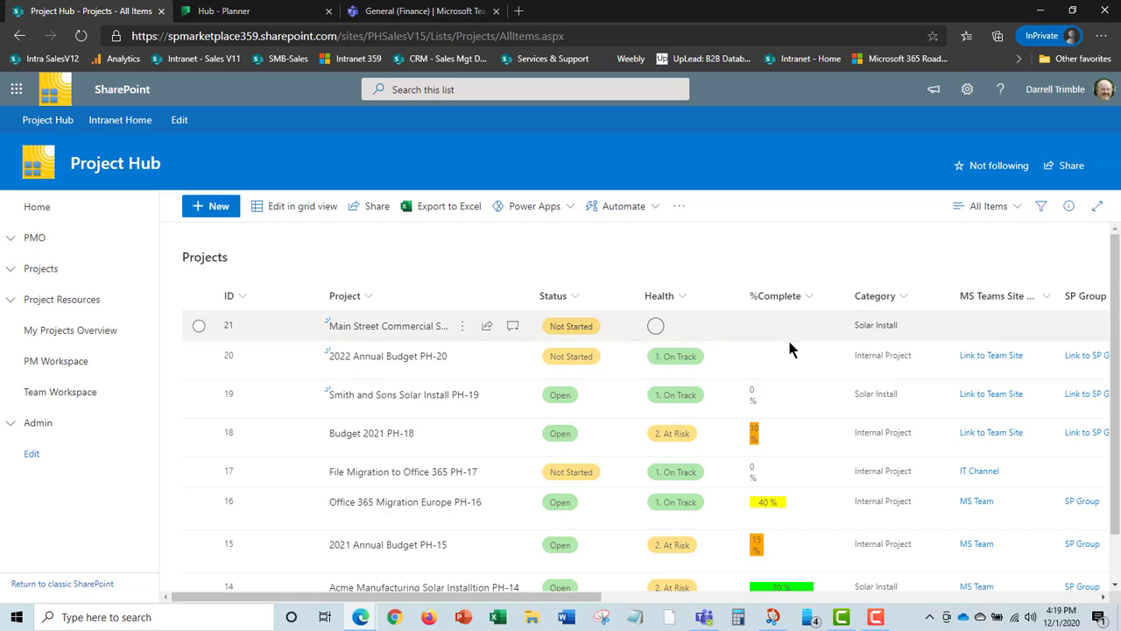
Select item 21, Main Street Commercial Solar Install, in the Projects list and edit it.
left_click_drag(588, 605, 677, 606)
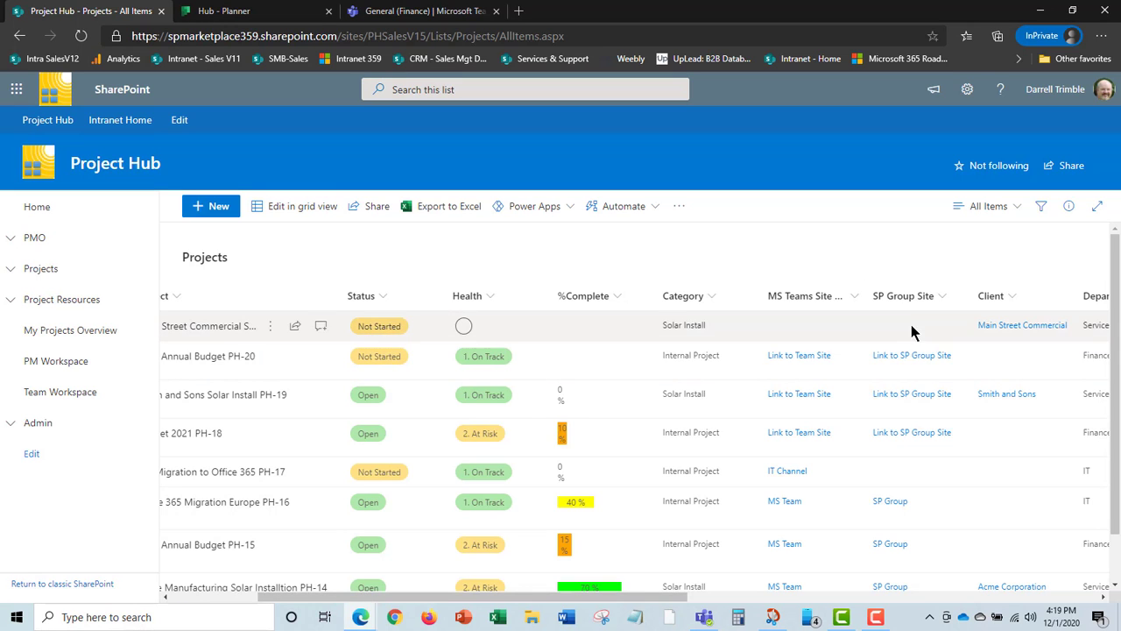
left_click_drag(634, 604, 461, 613)
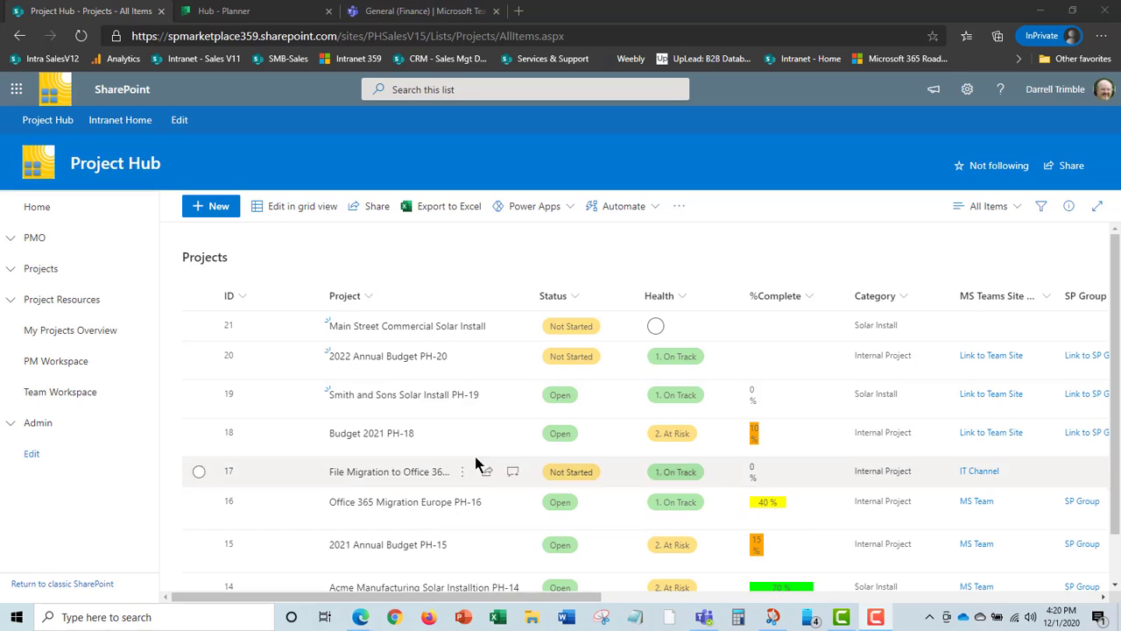
left_click(198, 326)
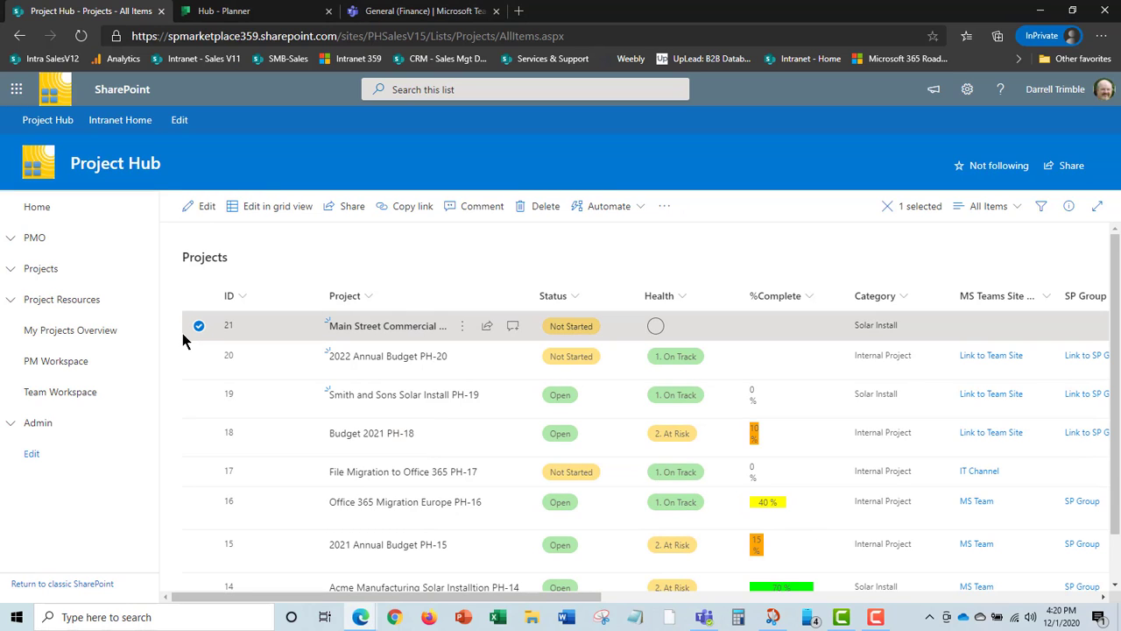
left_click(202, 213)
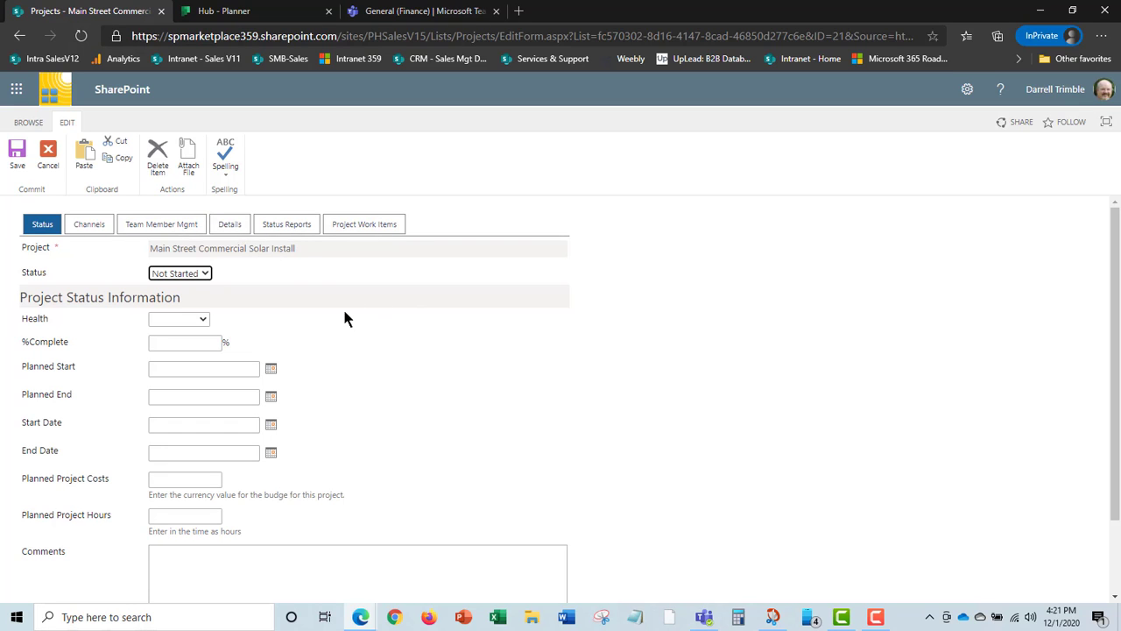
Set health 1. On Track, 0% complete, planned 12/15/2020 to 12/24/2020, and save.
left_click(201, 322)
left_click(192, 347)
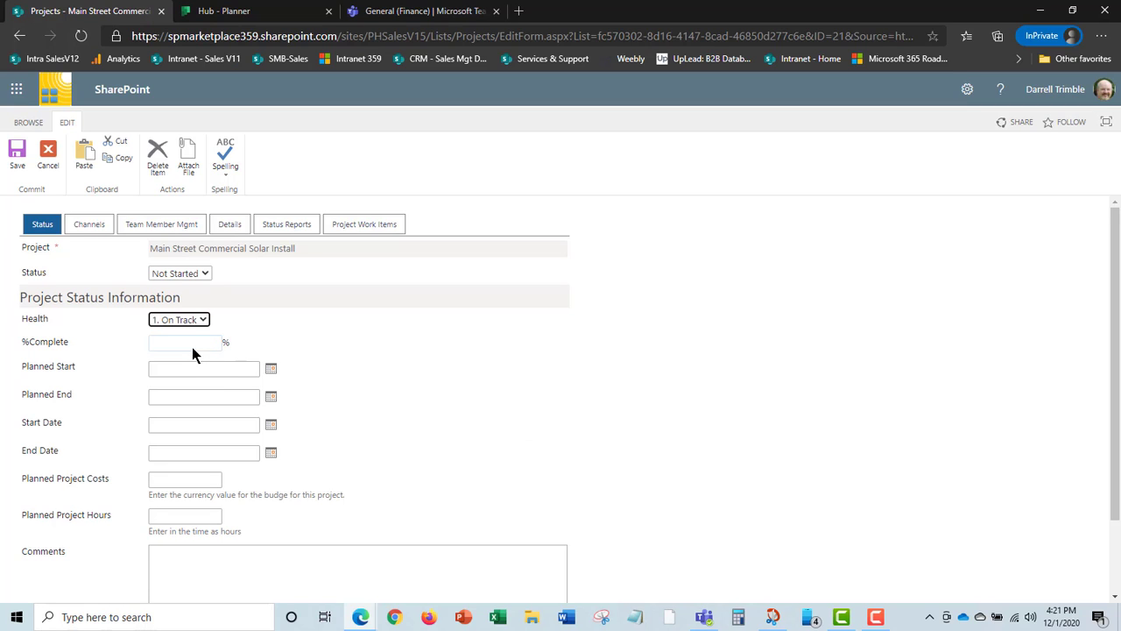
left_click(200, 344)
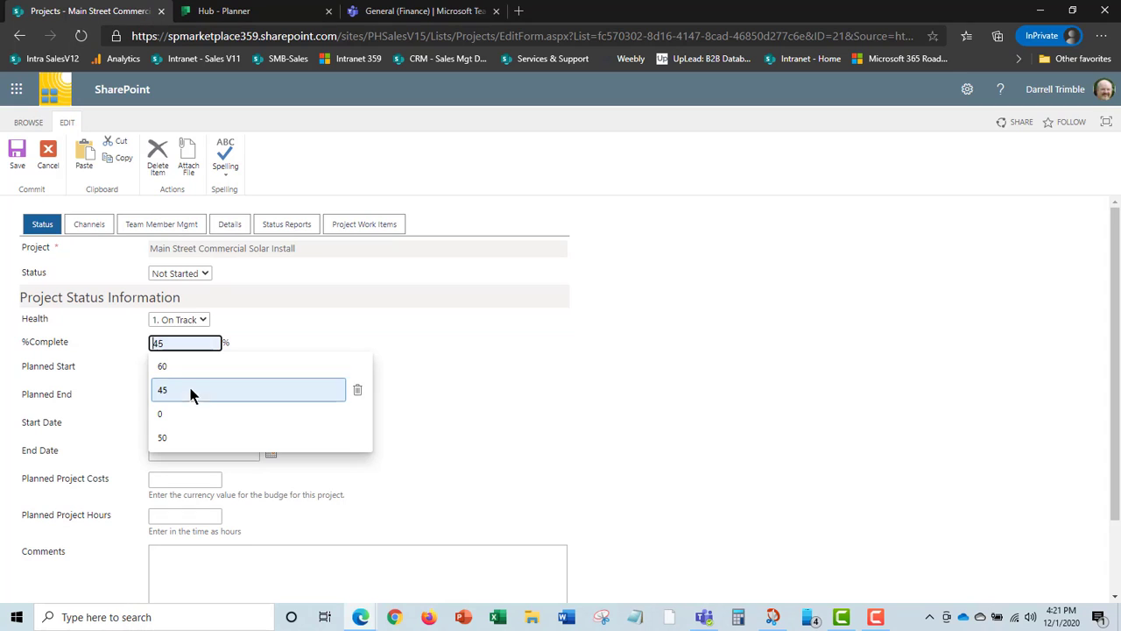
left_click(191, 409)
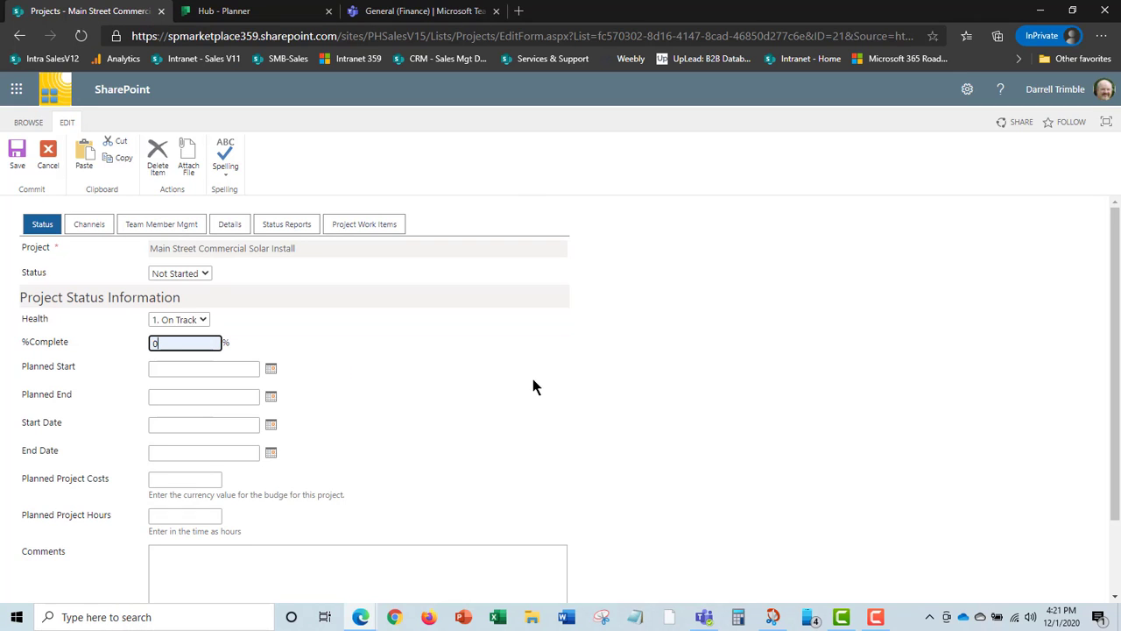
left_click(271, 372)
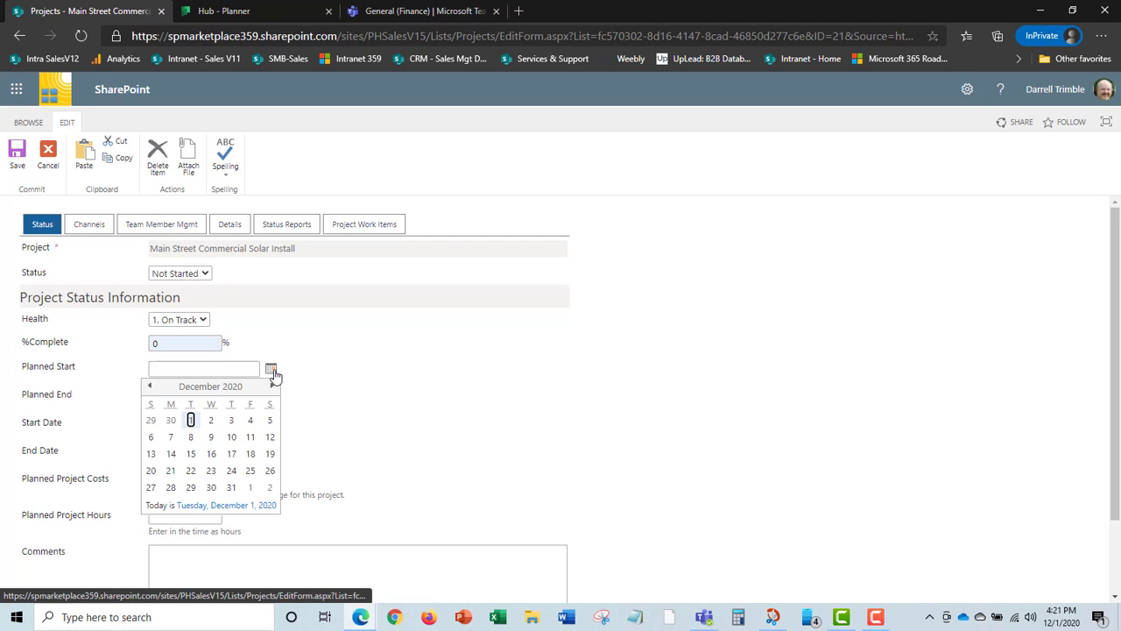
left_click(192, 455)
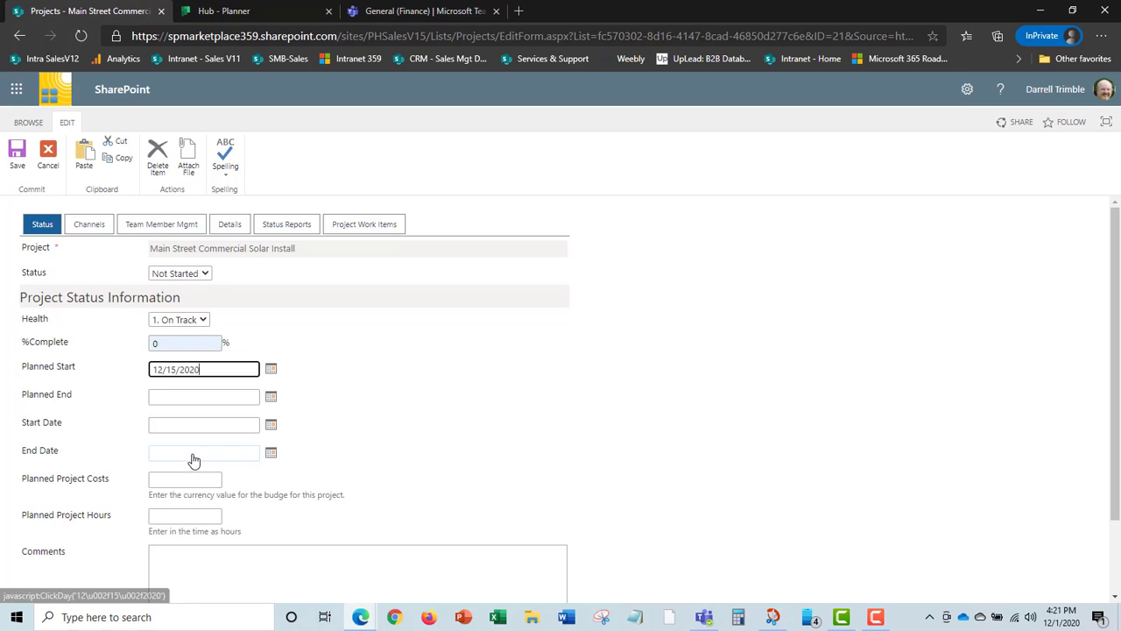
left_click(271, 399)
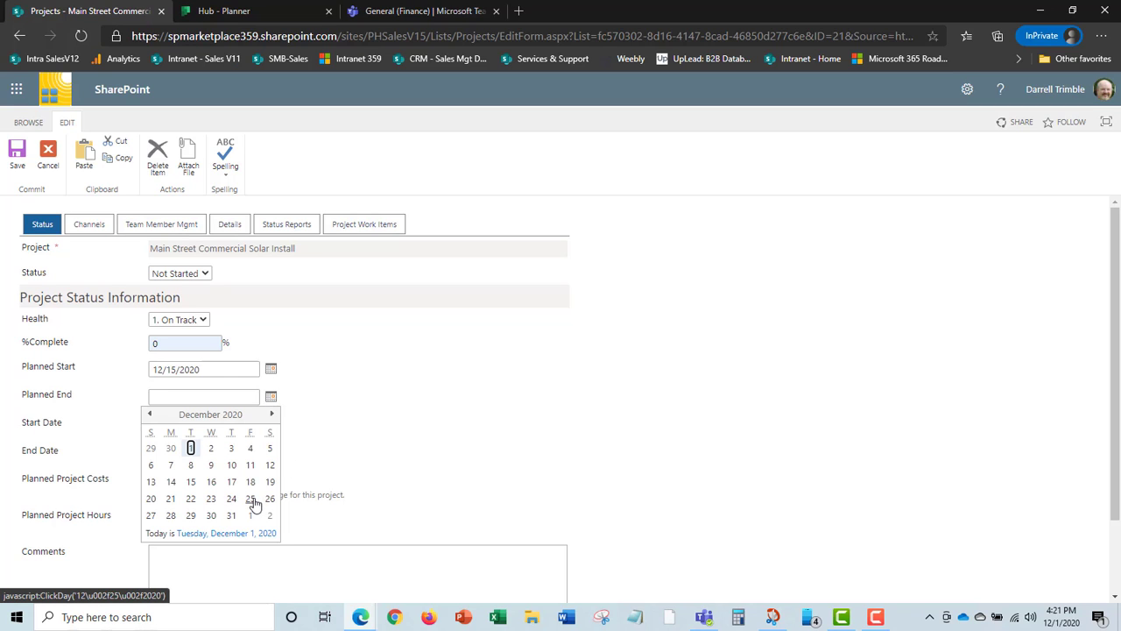
left_click(231, 498)
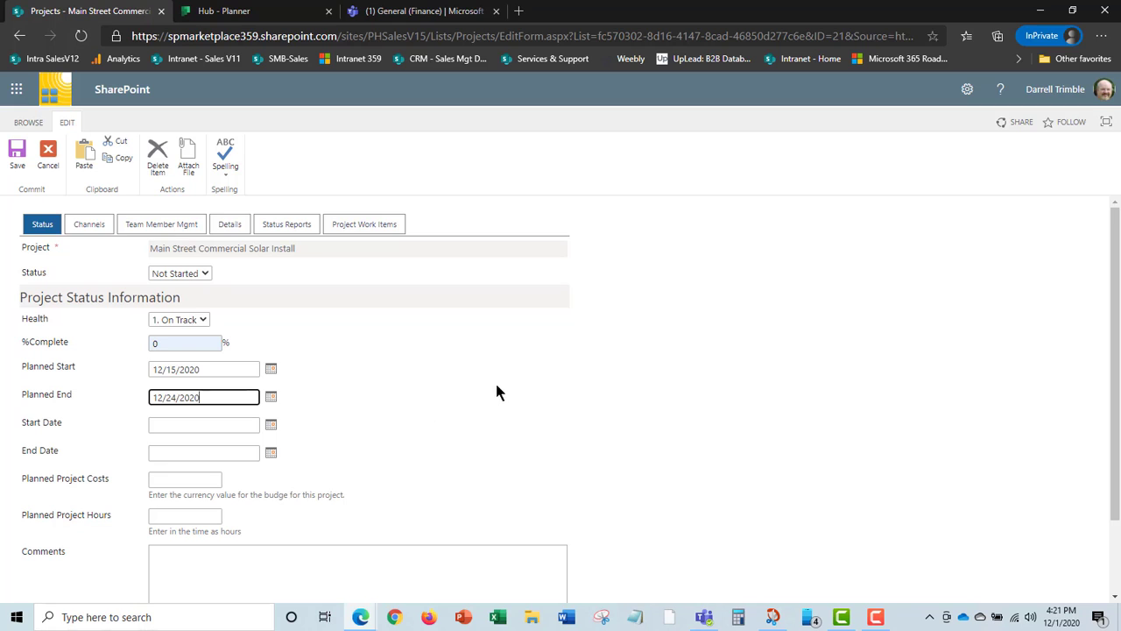
scroll(649, 422, "down", 2)
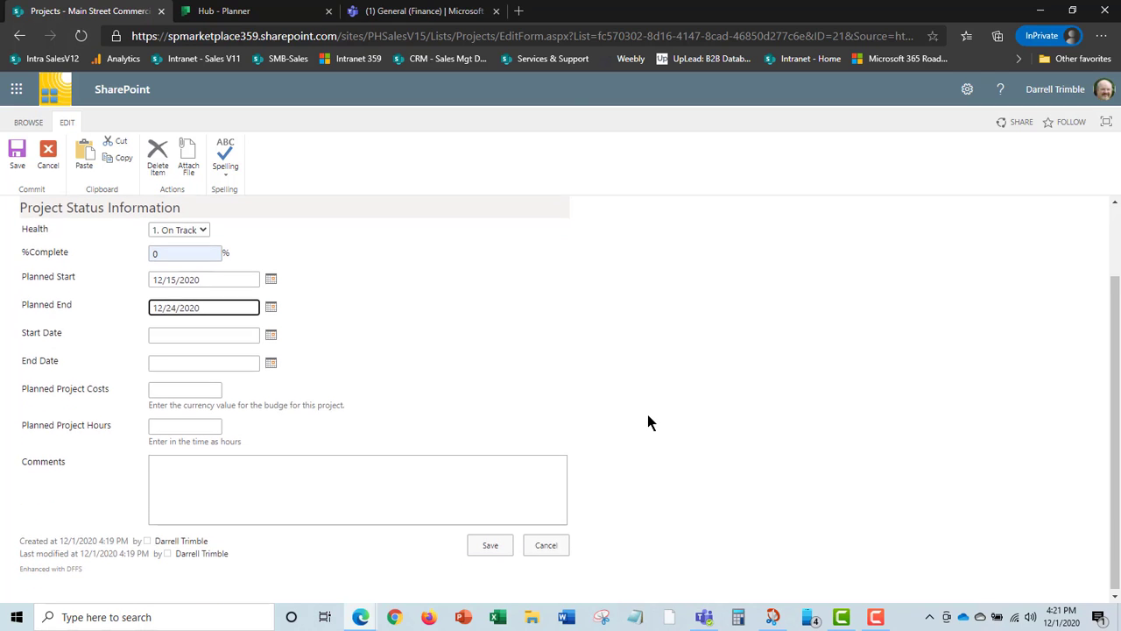
left_click(488, 543)
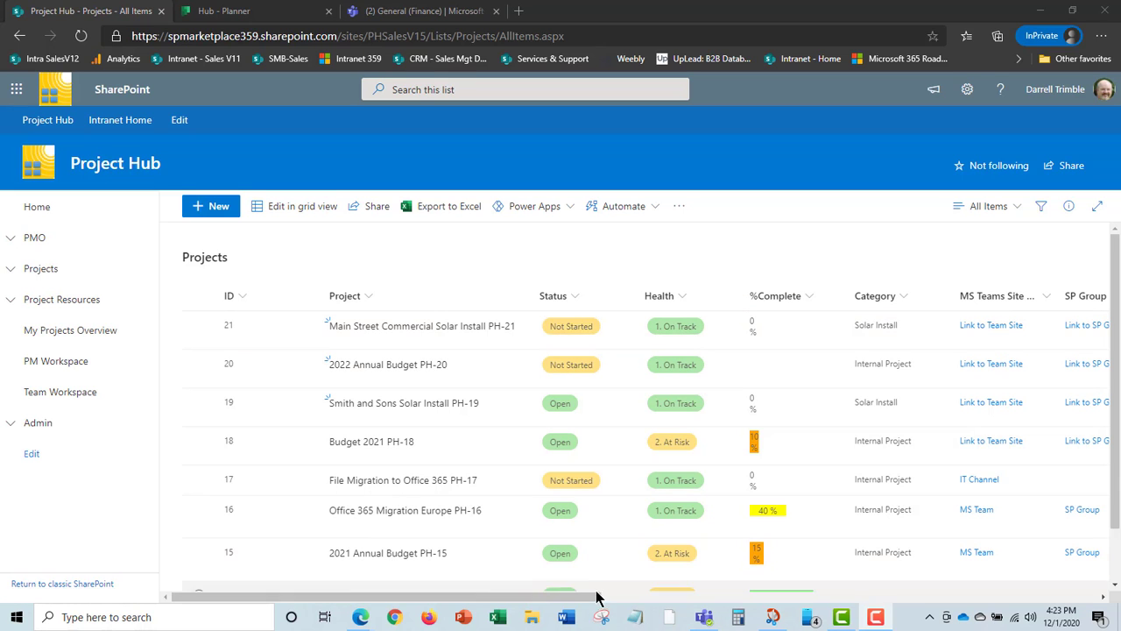
Follow the Main Street Commercial row's Link to Team Site into its Teams channel.
left_click_drag(600, 599, 780, 599)
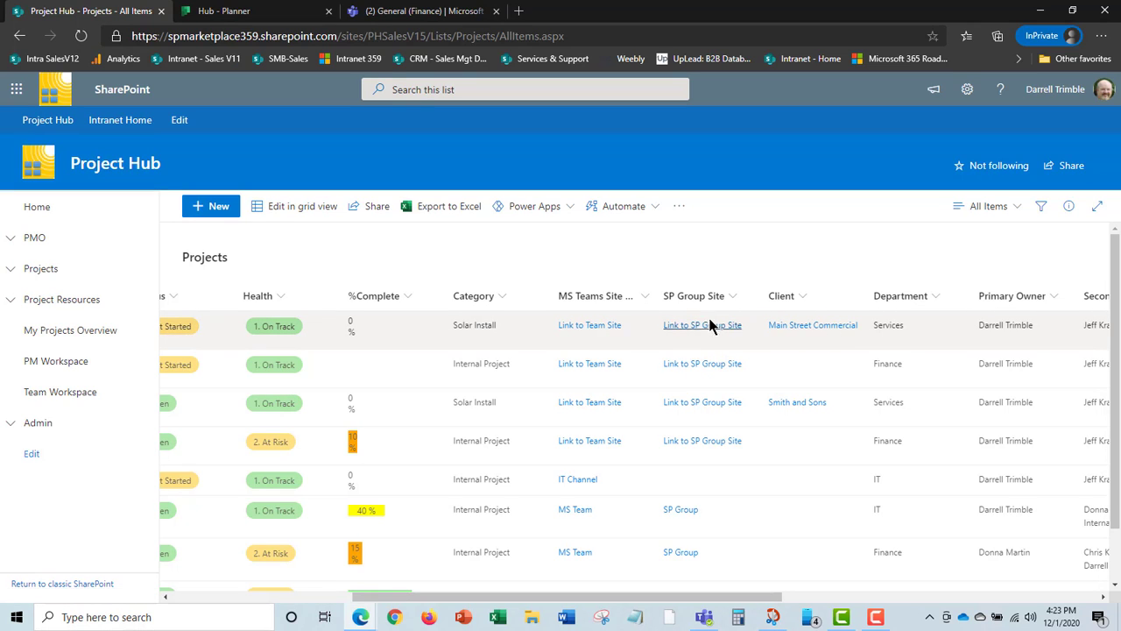
left_click(598, 332)
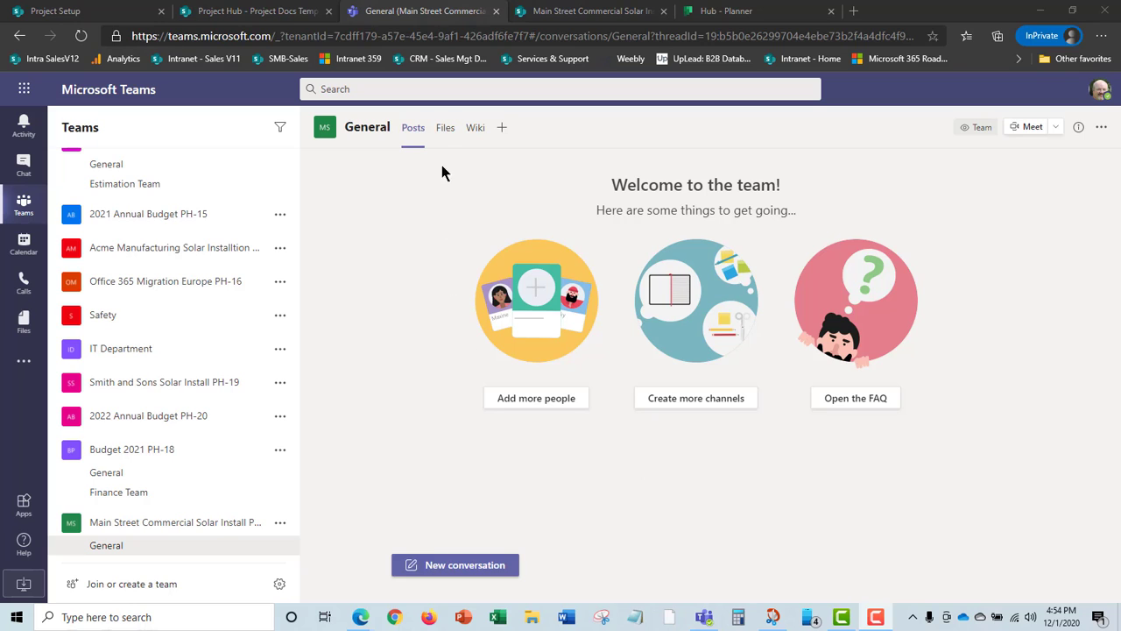
Add a Planner tab with a new plan named Tasks, then return to the channel's Files.
left_click(445, 134)
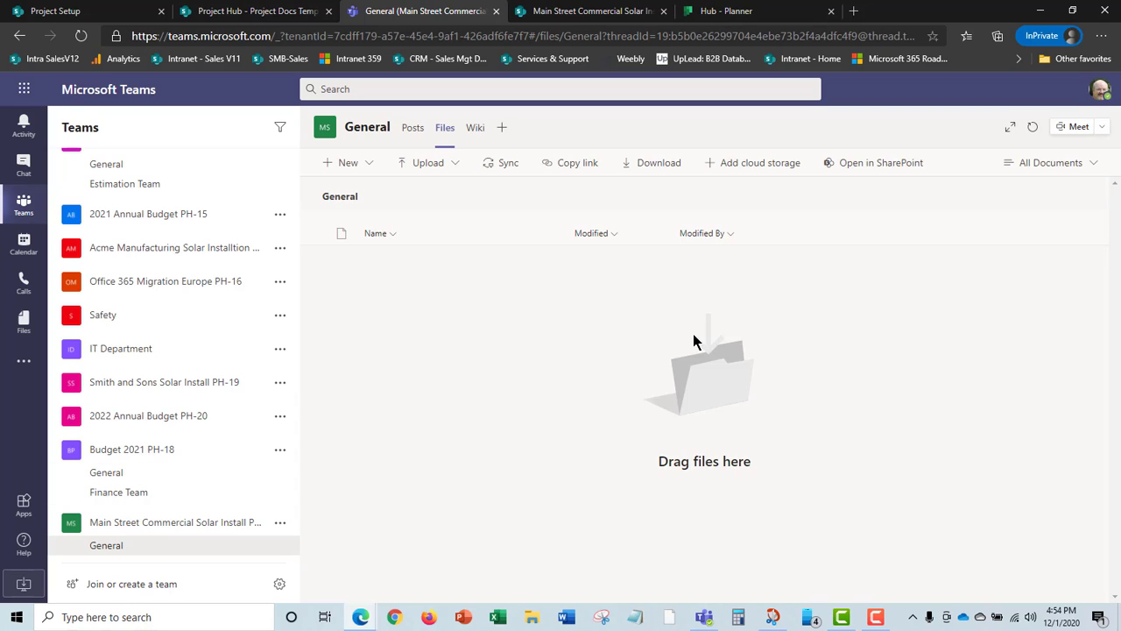
left_click(502, 130)
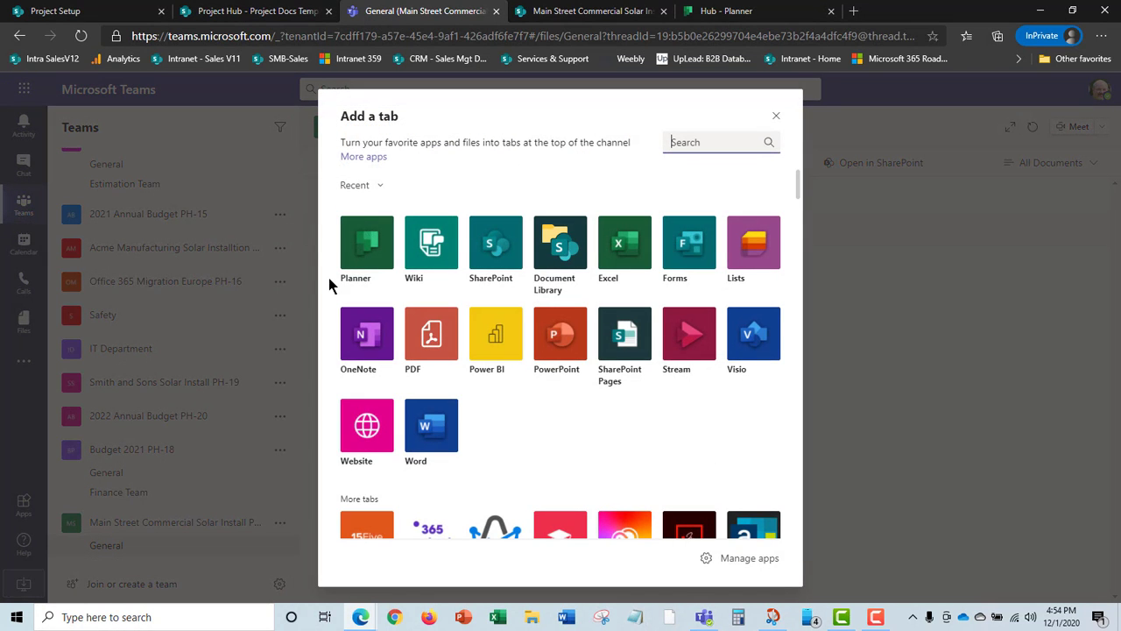
left_click(367, 252)
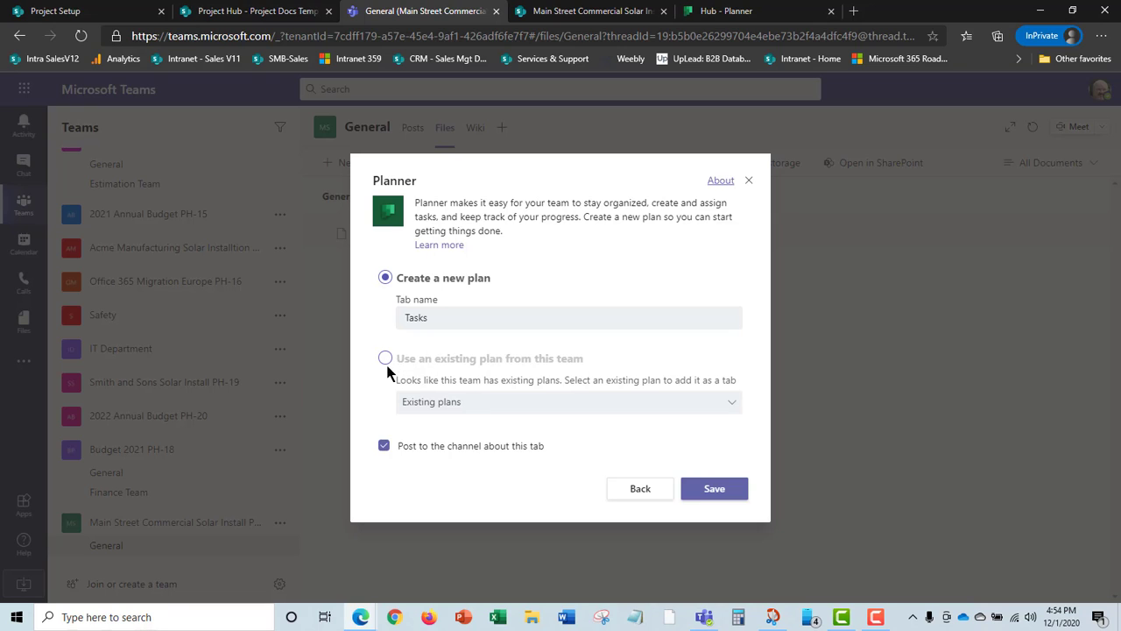
left_click(384, 278)
left_click(431, 318)
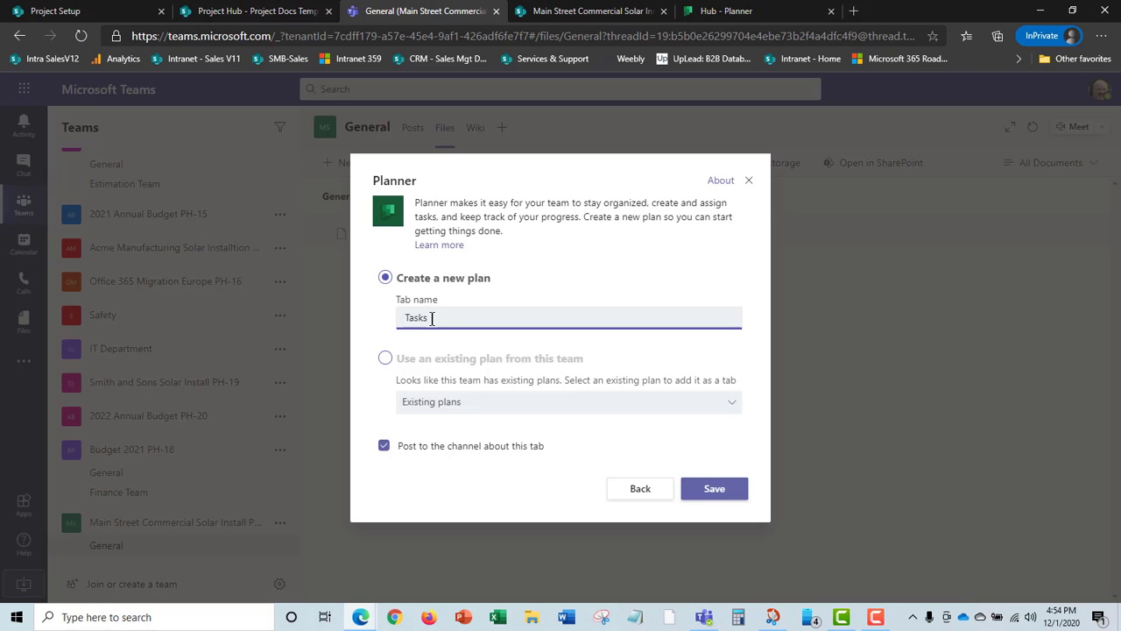
left_click(715, 489)
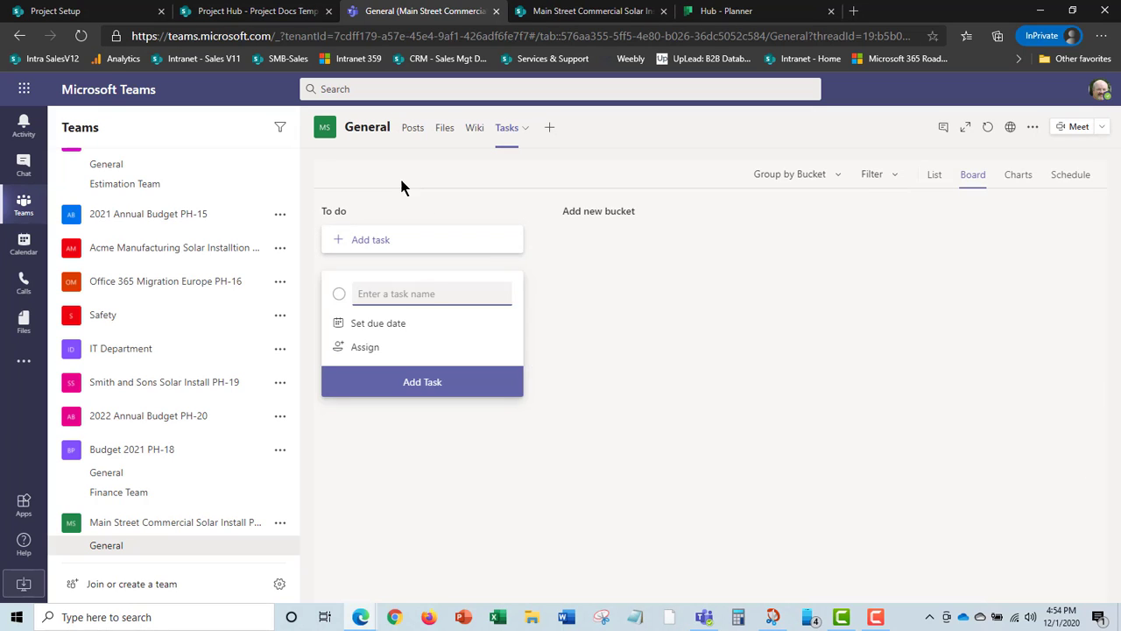
left_click(445, 130)
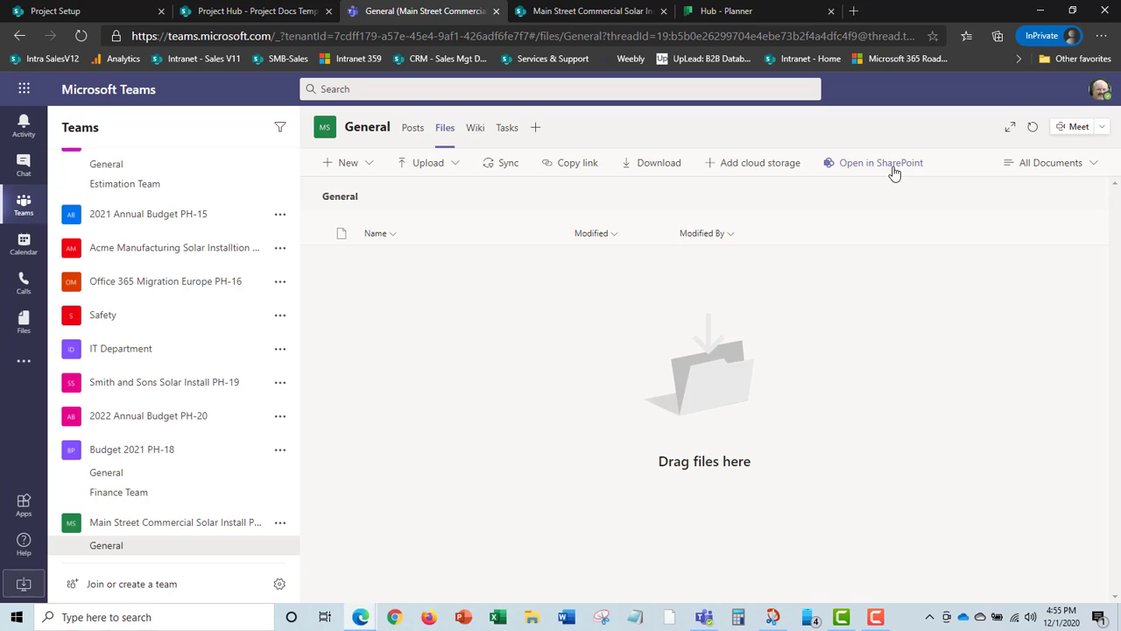
Visit the project's SharePoint site home page, then return to the Teams tab.
left_click(632, 19)
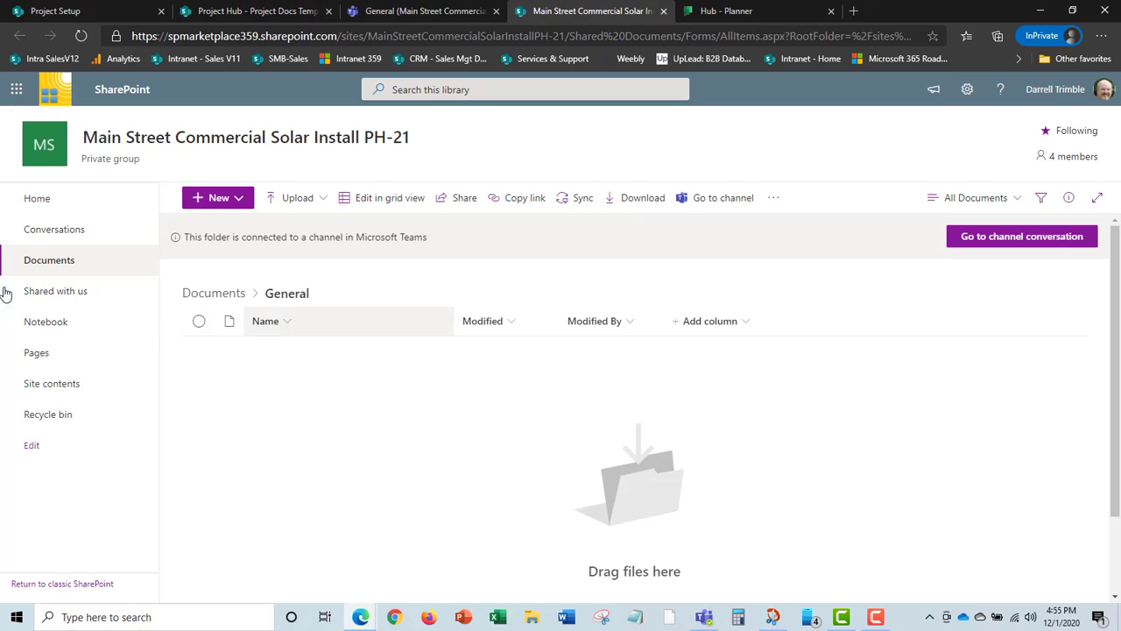
left_click(54, 147)
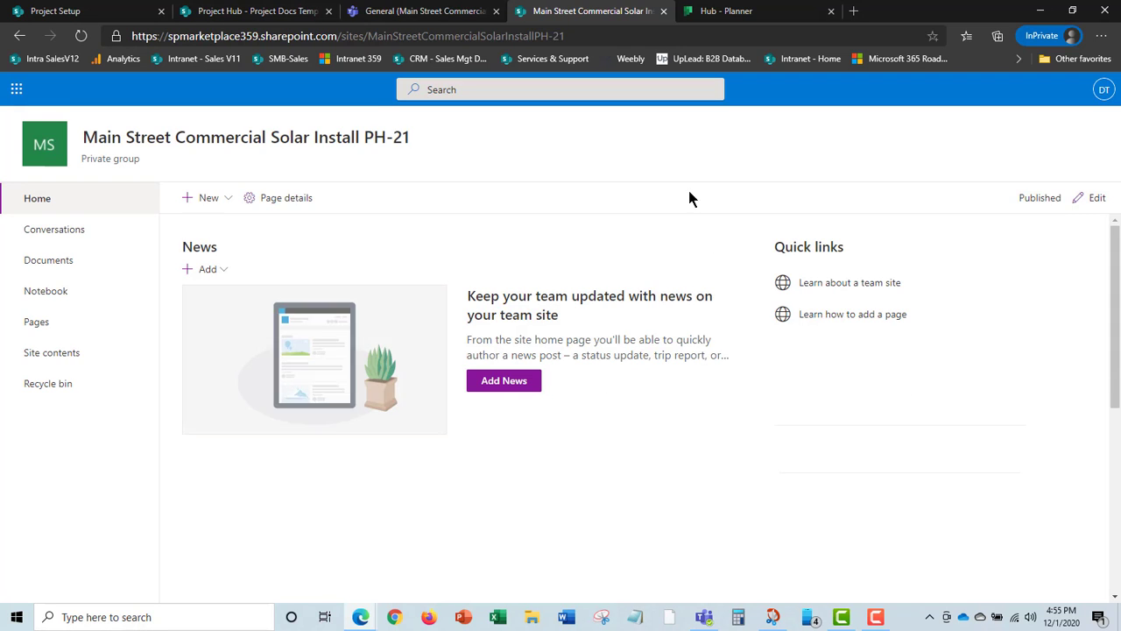
left_click(438, 16)
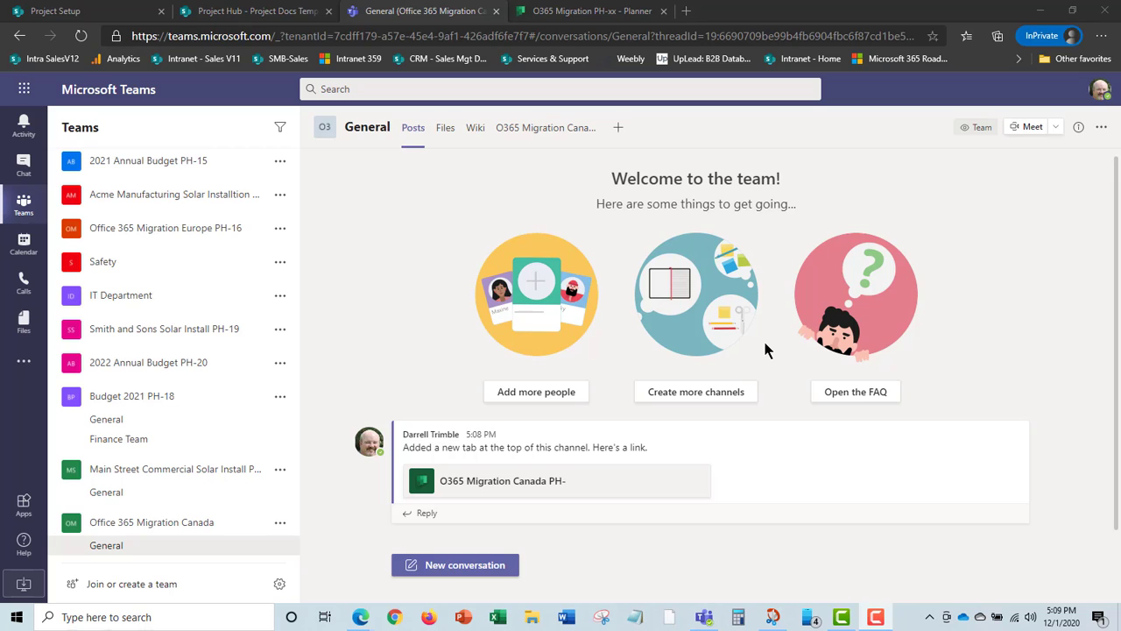
Check the Office 365 Migration Canada channel files, then return to the Project Setup page.
left_click(444, 132)
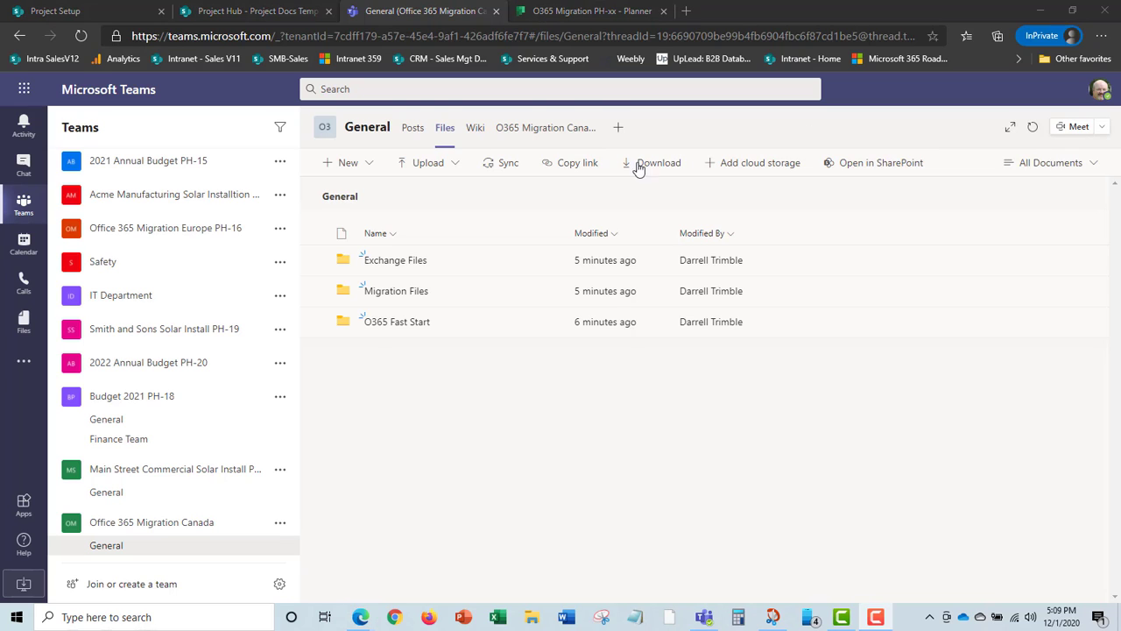
left_click(55, 12)
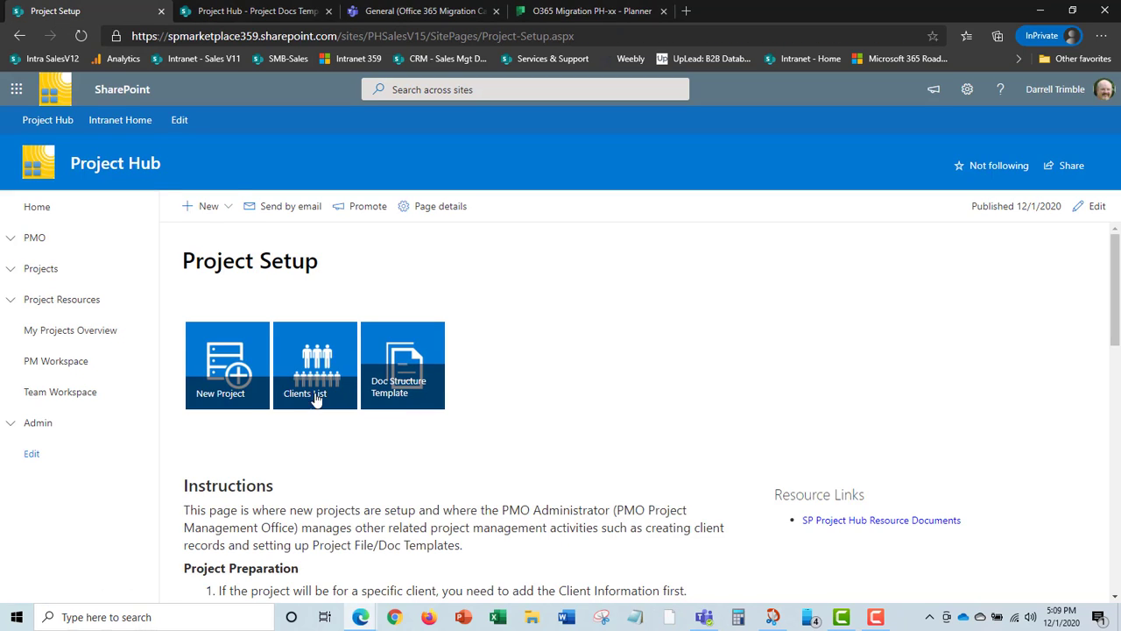
Start a new project 'O365 Migration Canada' with Team Exists, department IT, category Internal Project.
left_click(232, 386)
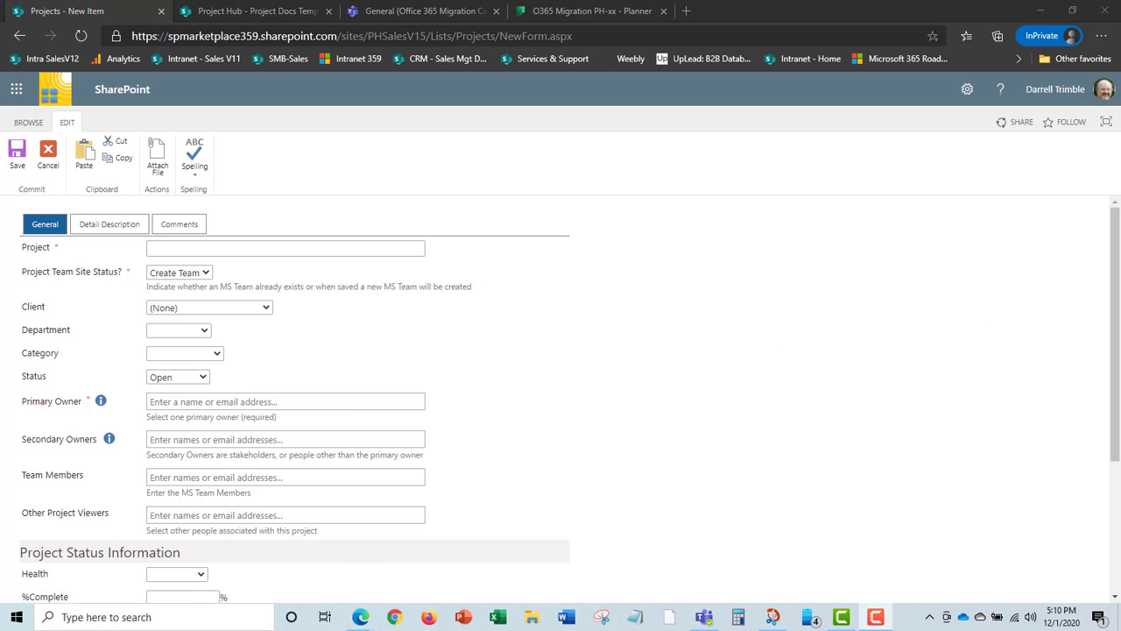
left_click(217, 246)
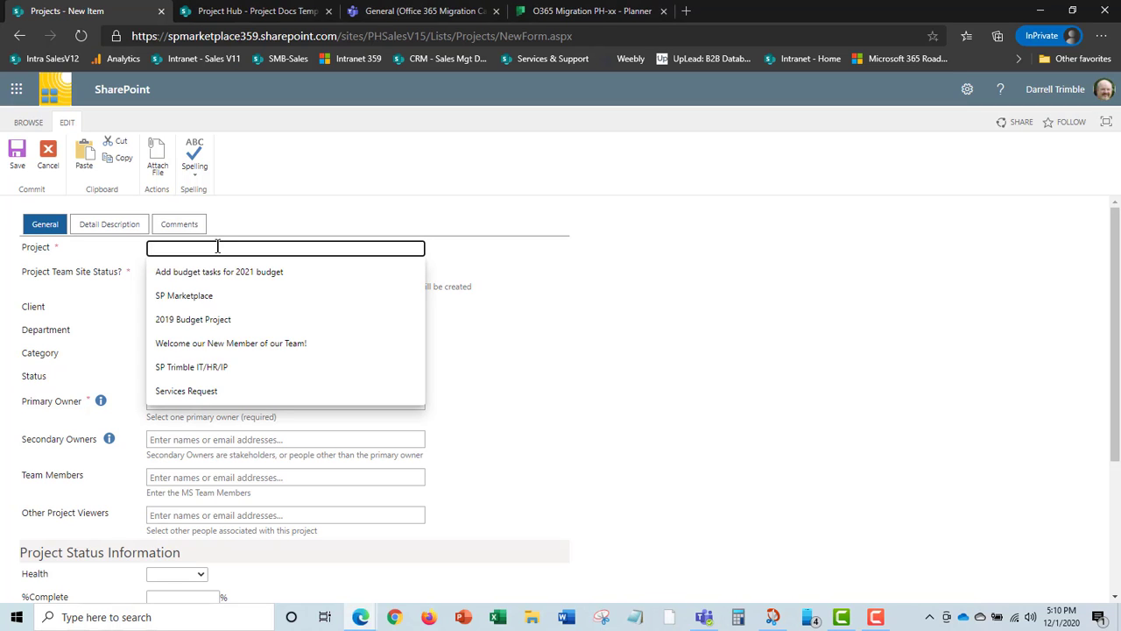
type("O3")
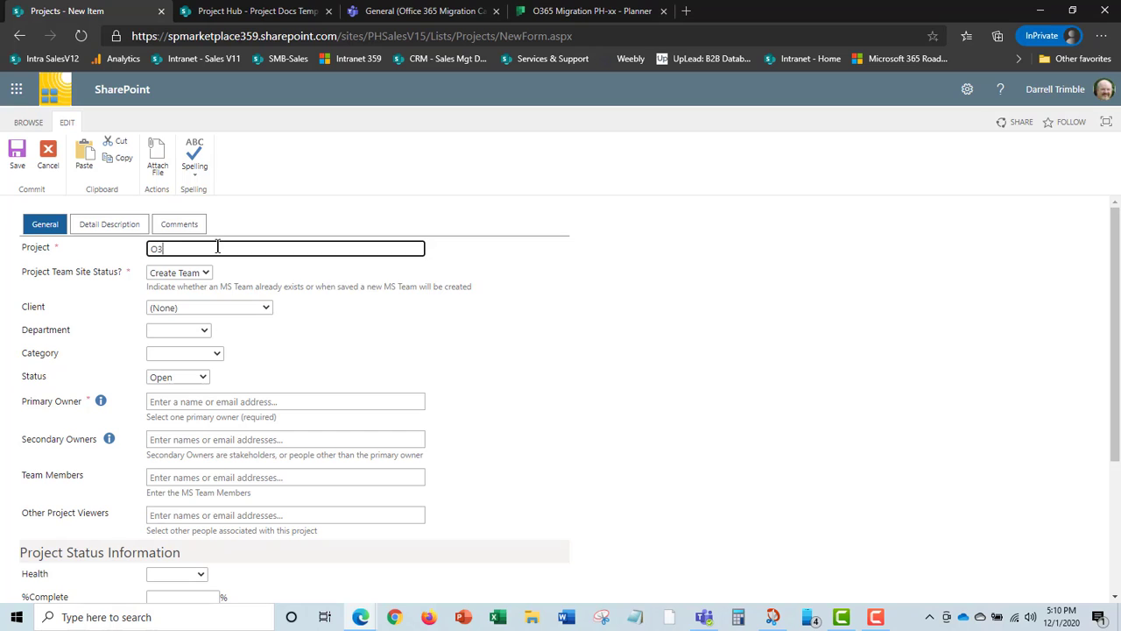
type("65 Migration Canada")
left_click(201, 274)
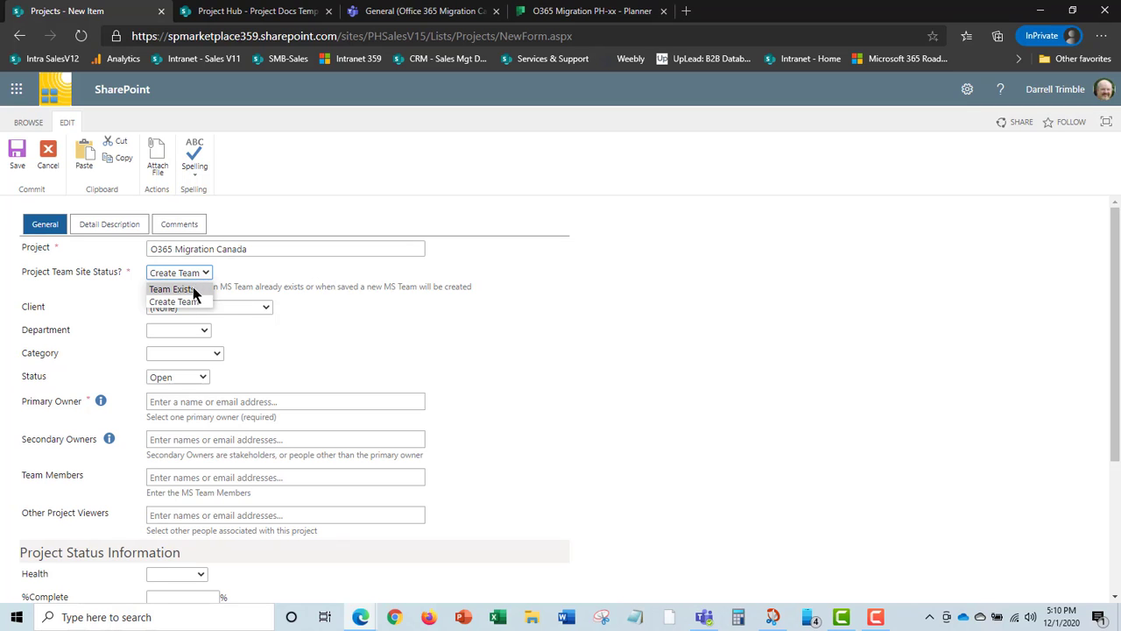
left_click(194, 291)
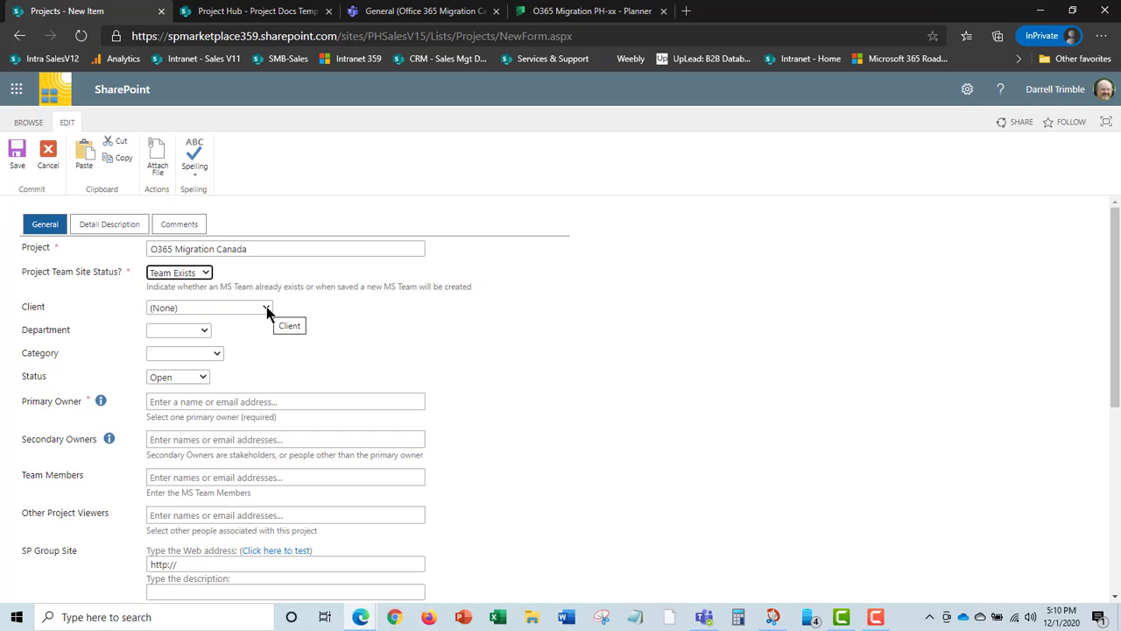
left_click(202, 332)
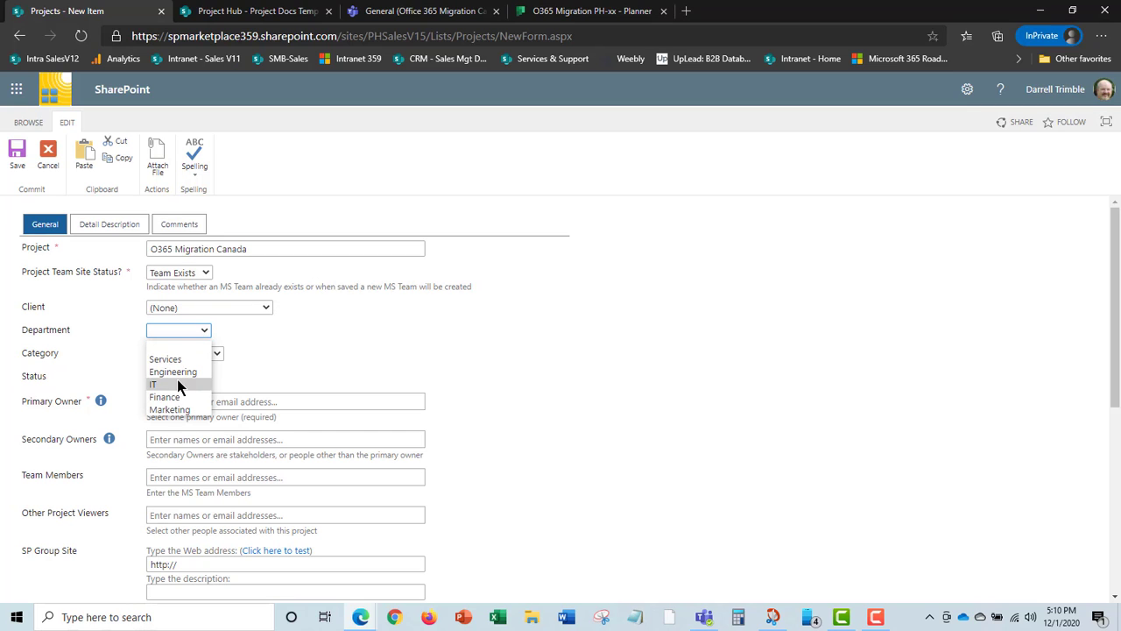
left_click(176, 383)
left_click(218, 356)
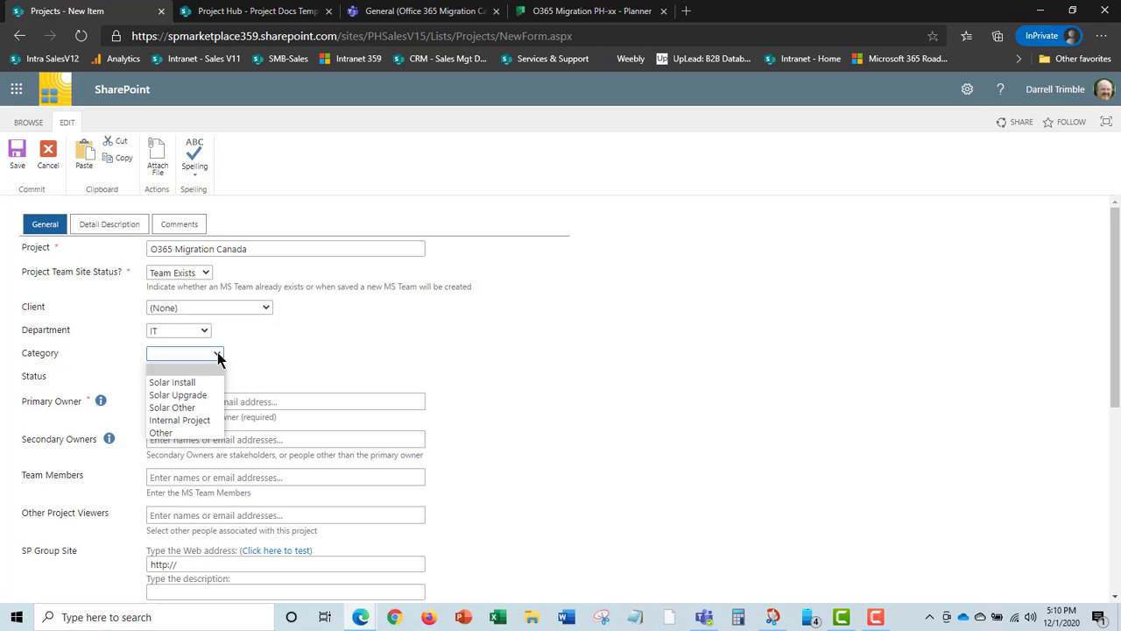
left_click(188, 418)
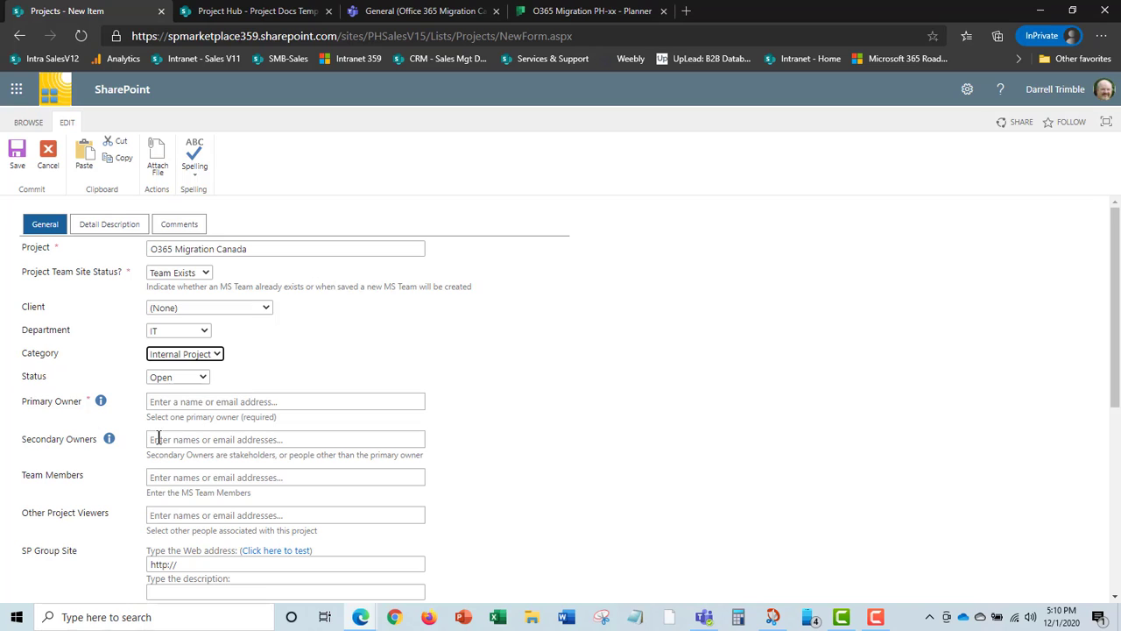
Choose the primary owner and add two team members from the people suggestions.
left_click(162, 403)
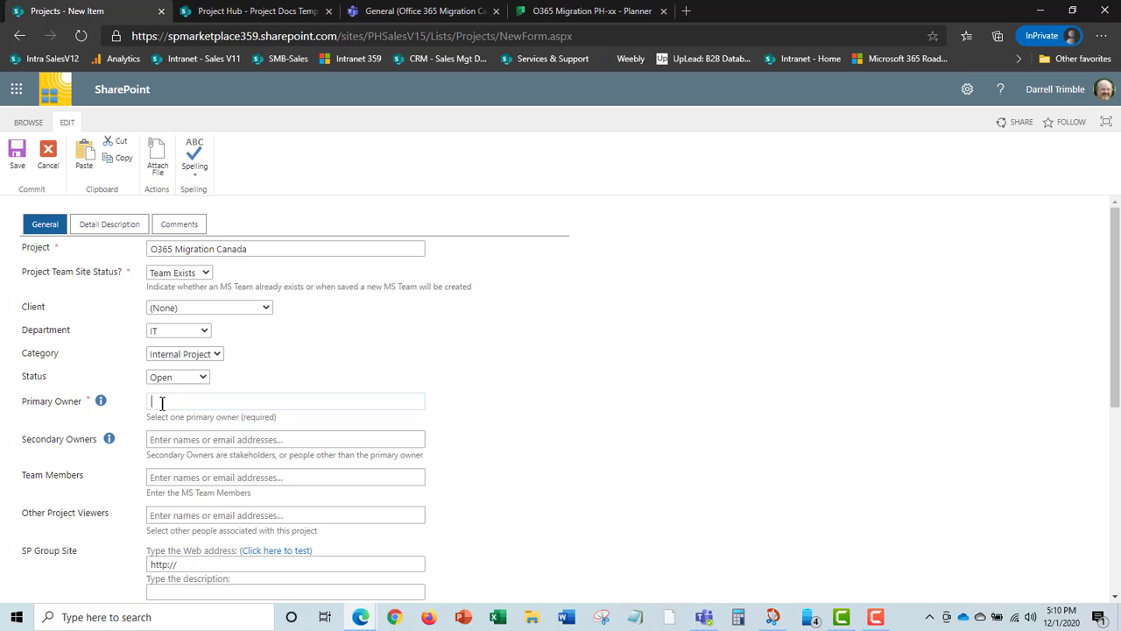
type("Earl")
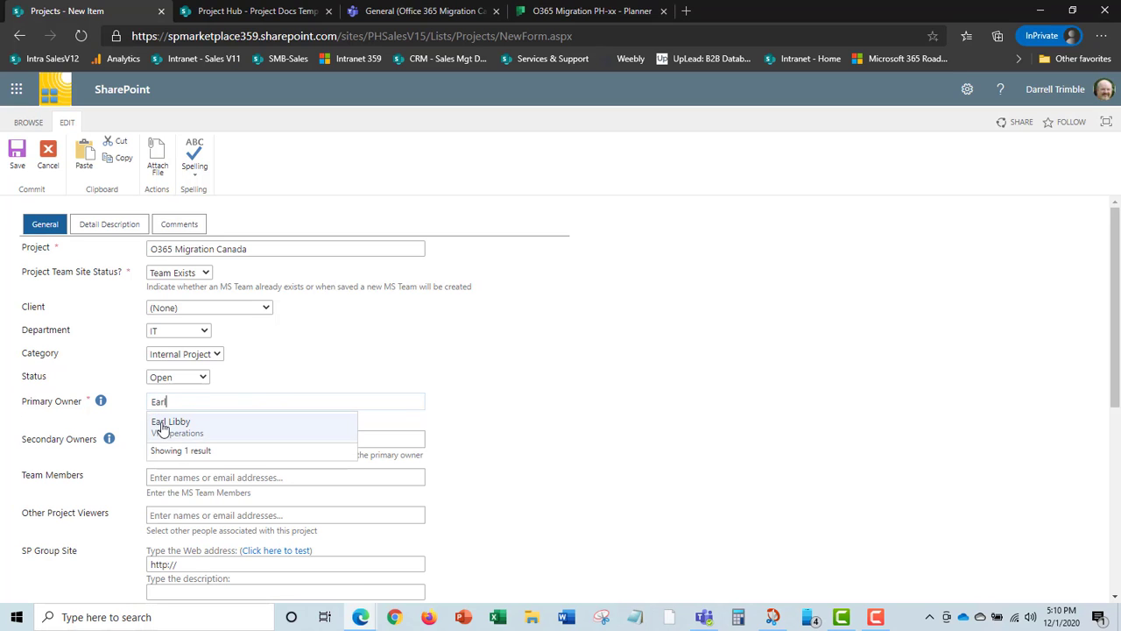
left_click(162, 426)
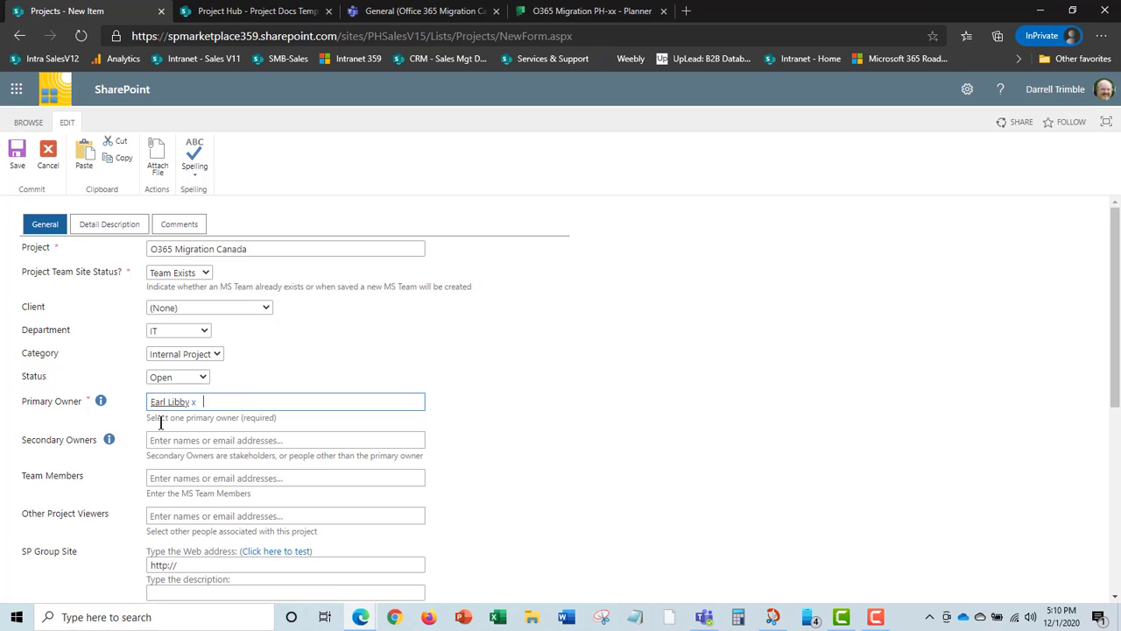
left_click(180, 478)
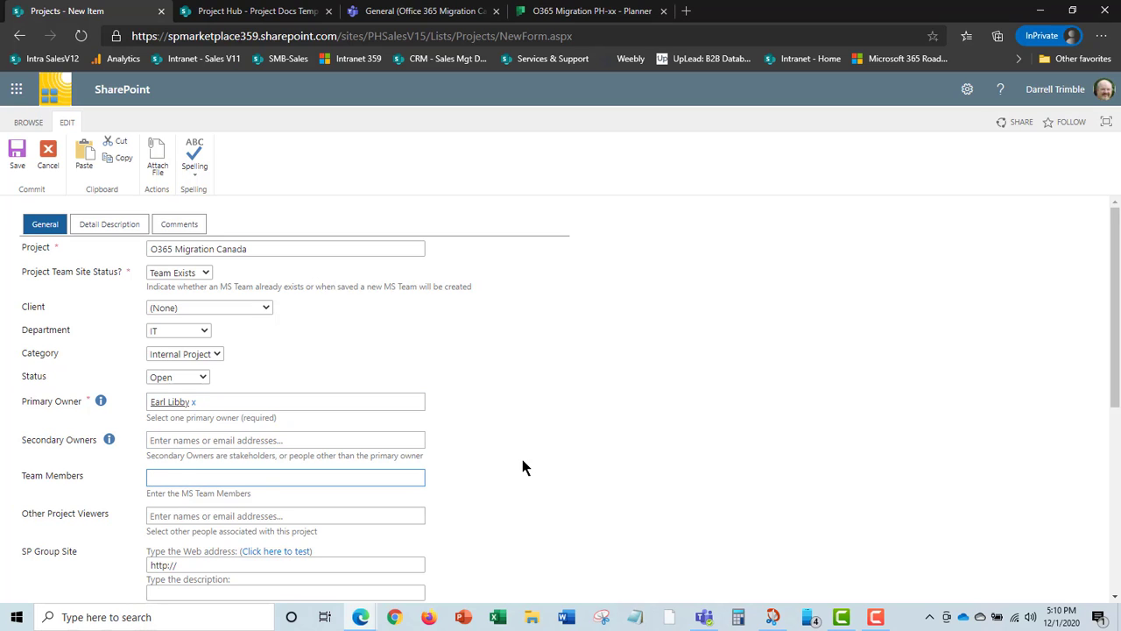
type("David")
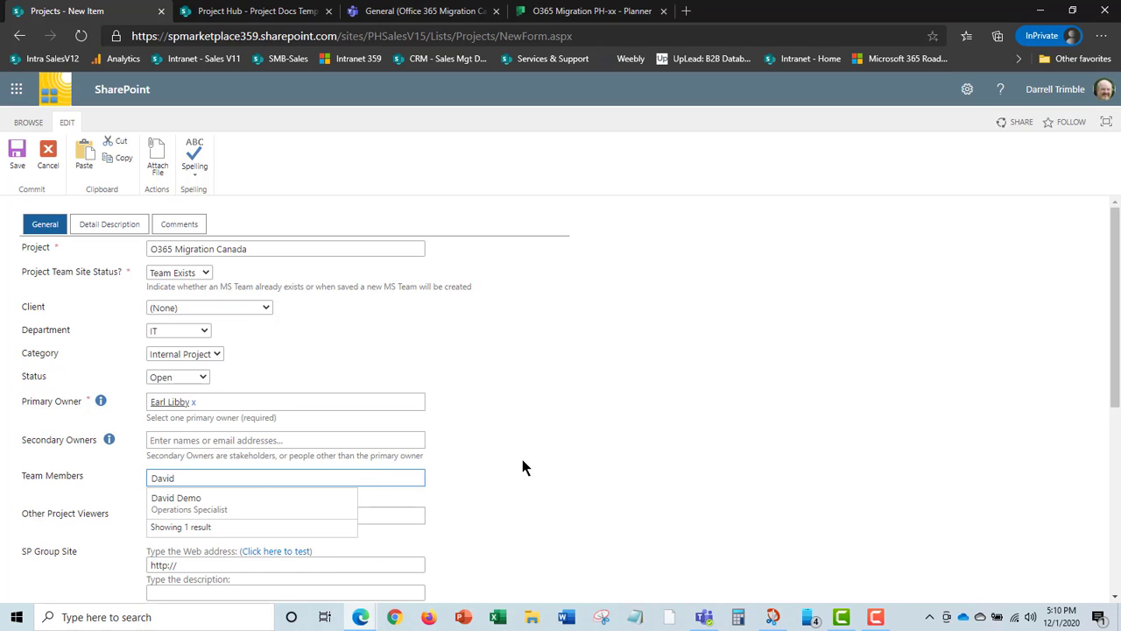
left_click(217, 506)
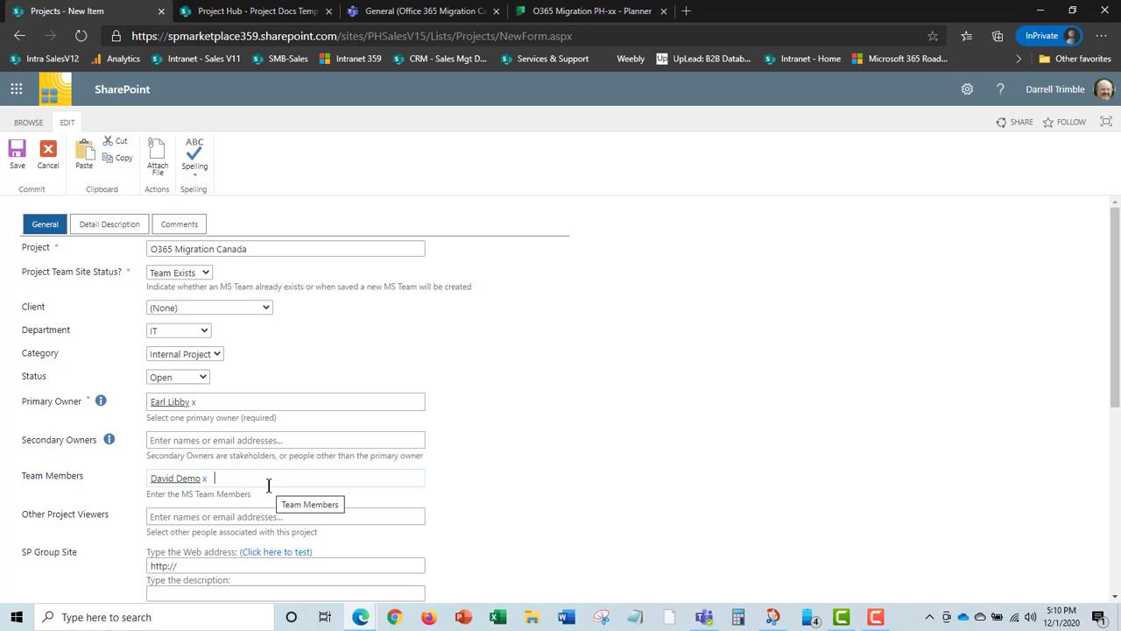
type("Chri")
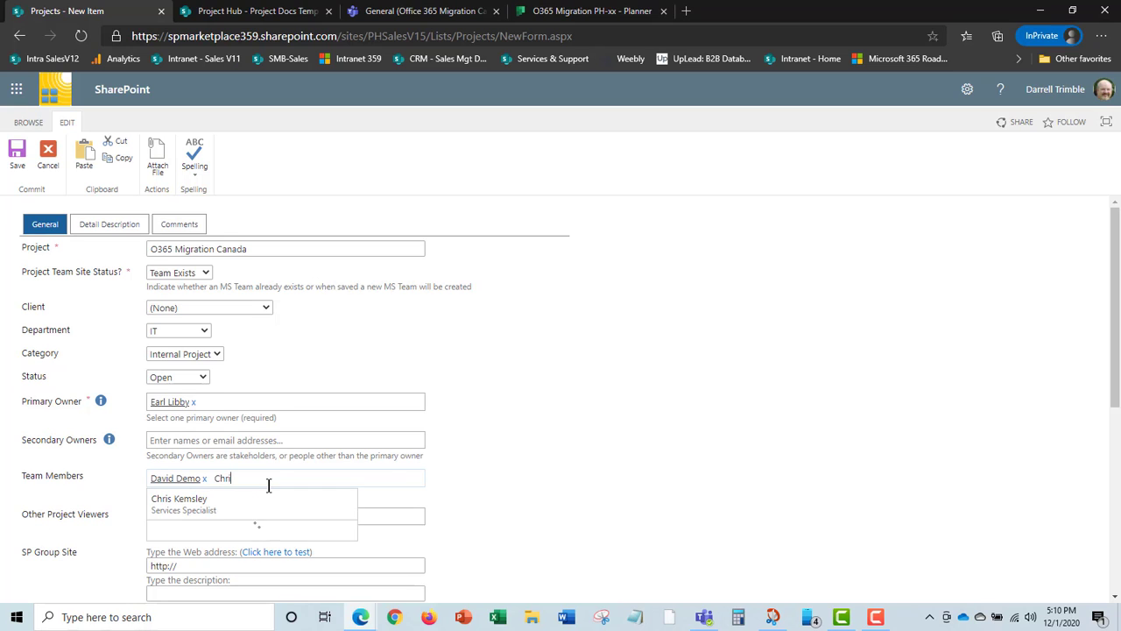
left_click(203, 502)
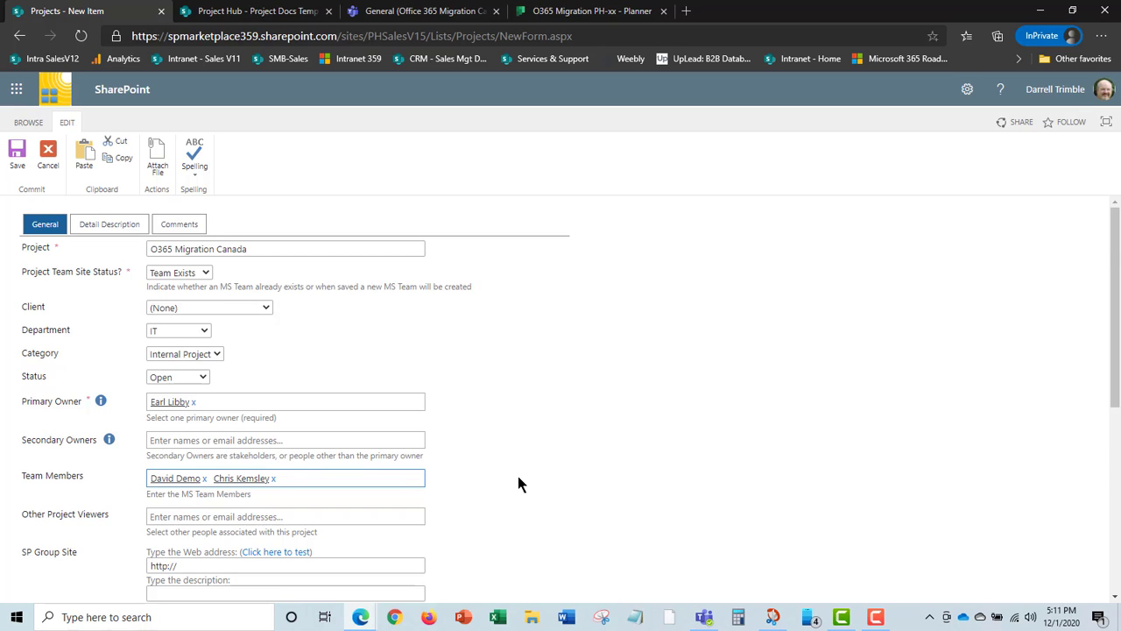
scroll(518, 476, "down", 3)
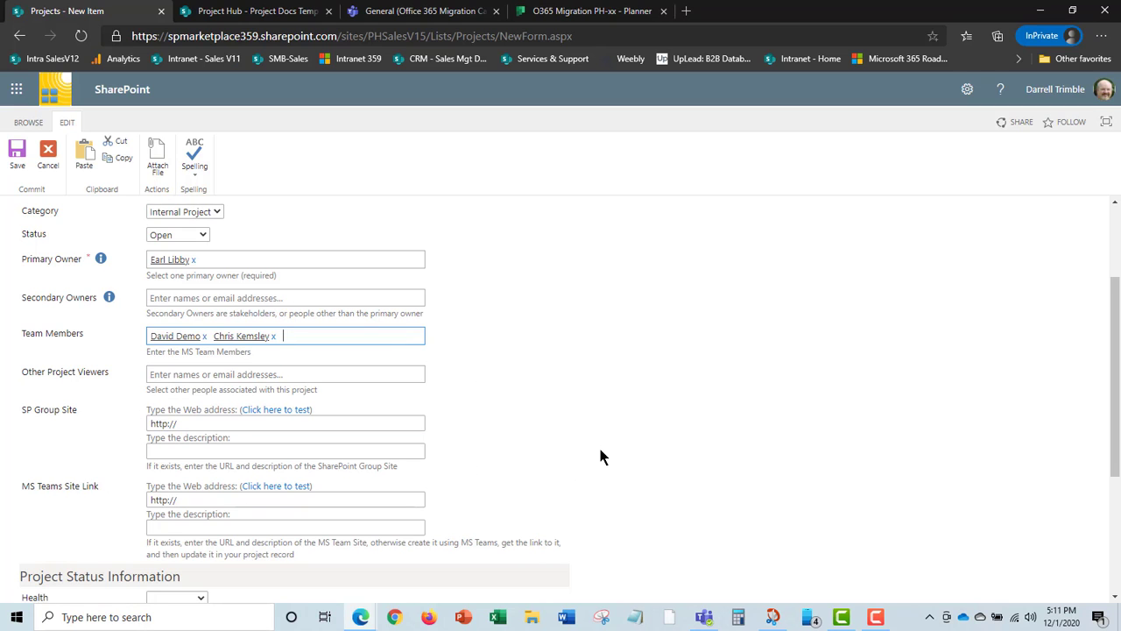
scroll(599, 446, "down", 2)
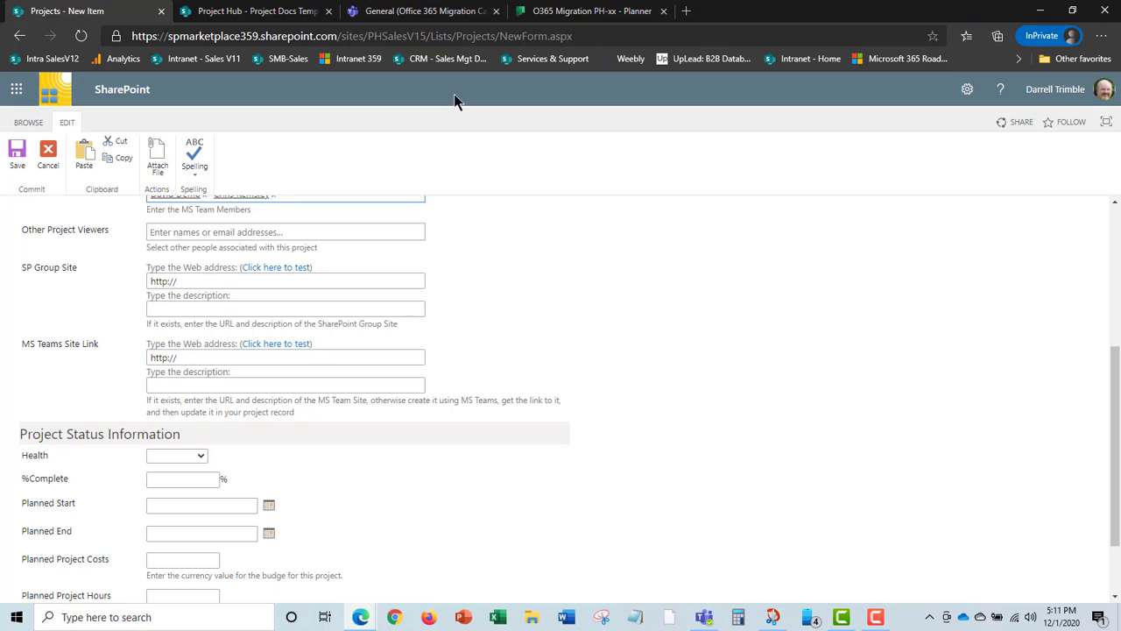
Copy the link to the Office 365 Migration Canada team in Teams.
left_click(427, 12)
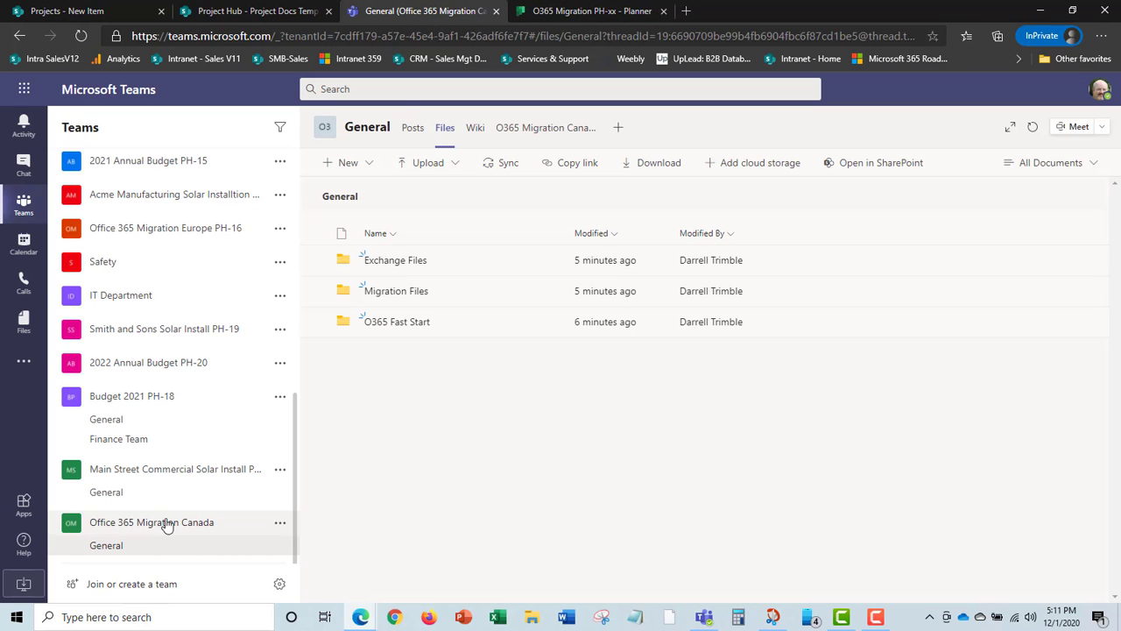
left_click(280, 526)
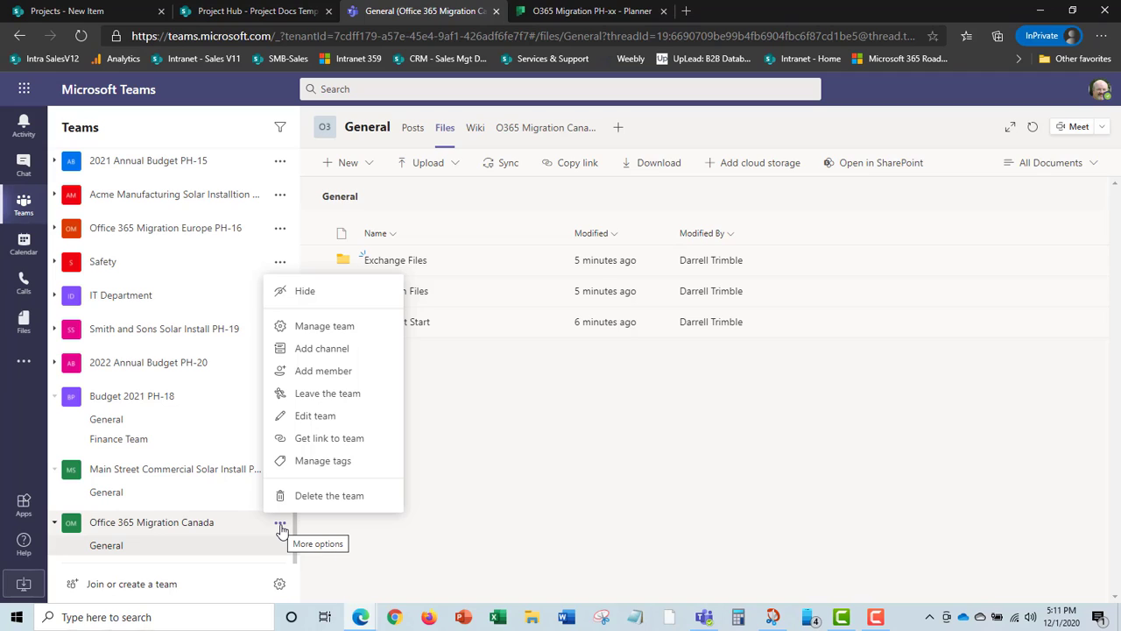
left_click(349, 441)
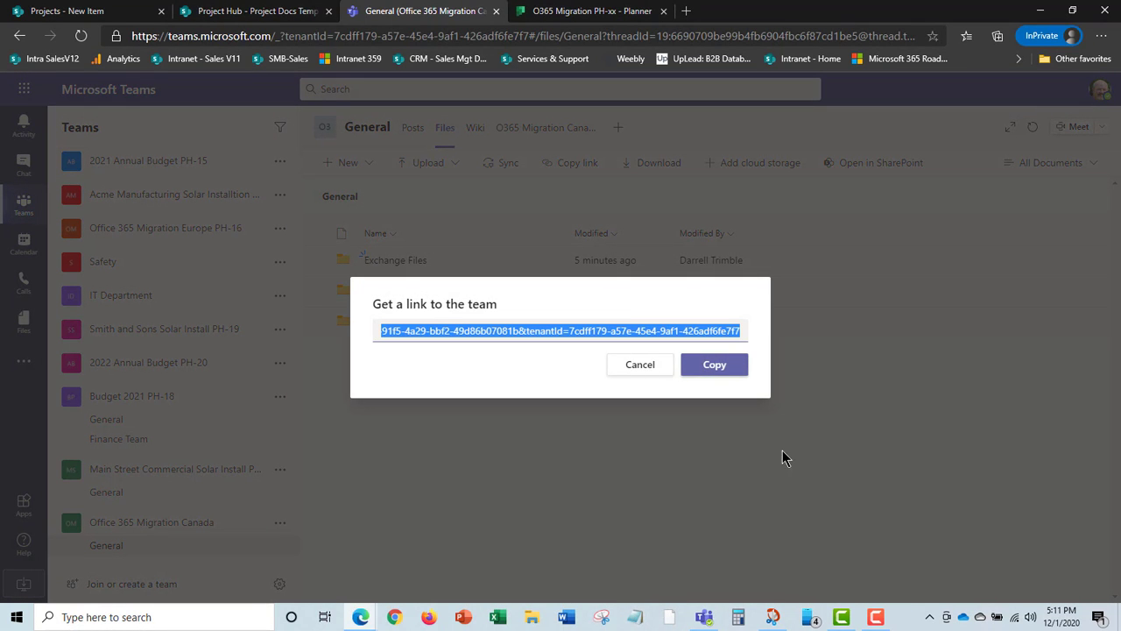
left_click(714, 364)
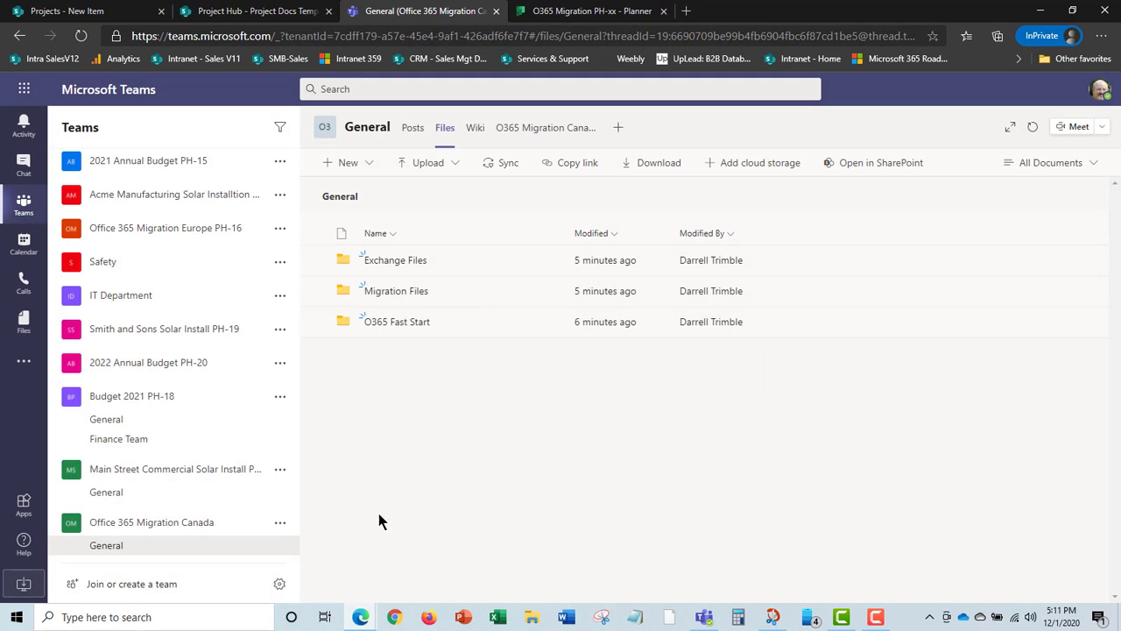
Paste the team link into MS Teams Site Link with the description 'MS Team'.
left_click(98, 13)
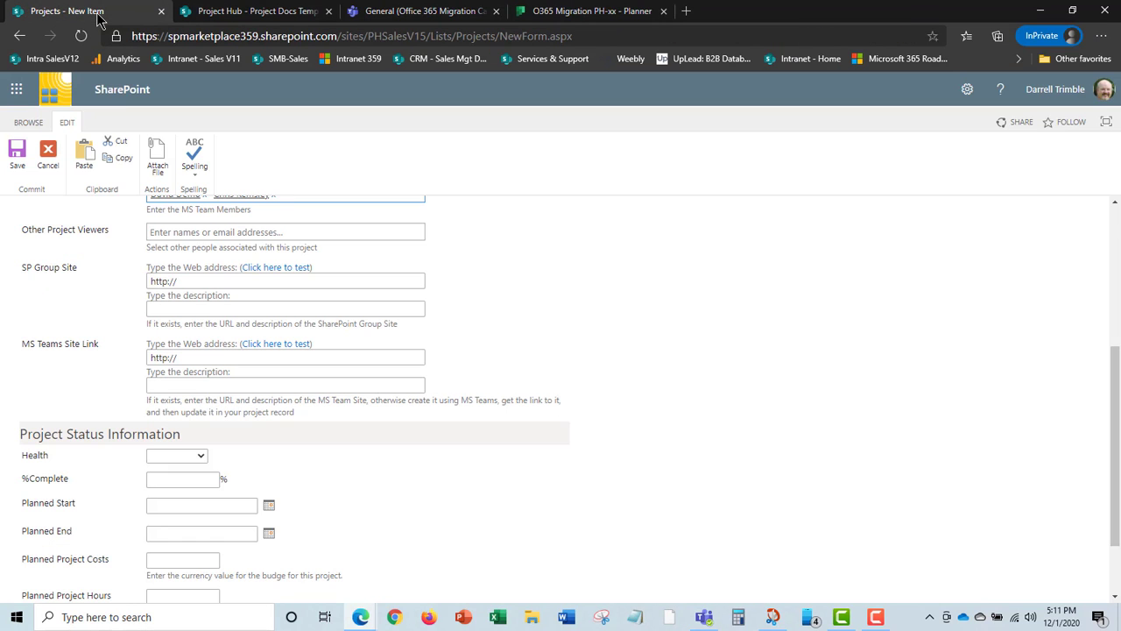
triple_click(181, 358)
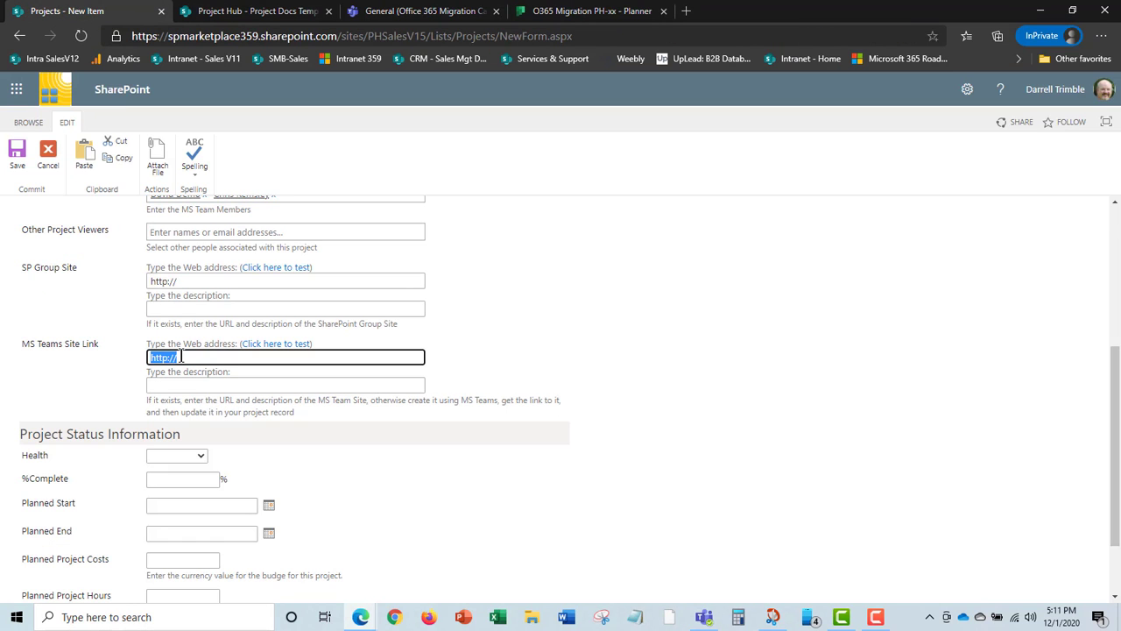
key("ctrl+v")
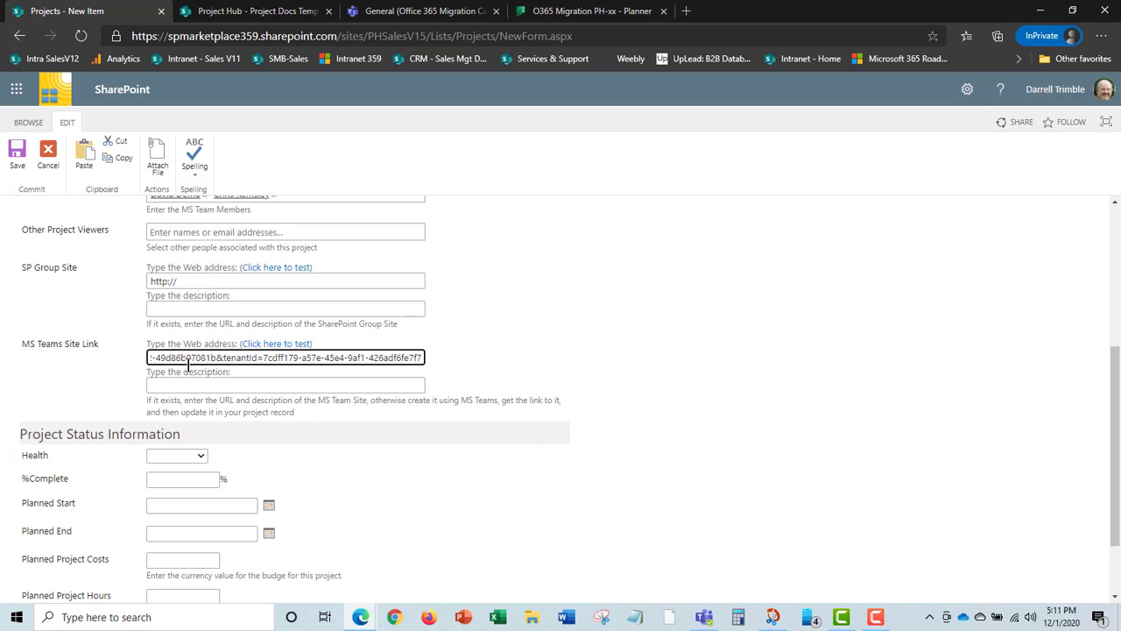
left_click(166, 386)
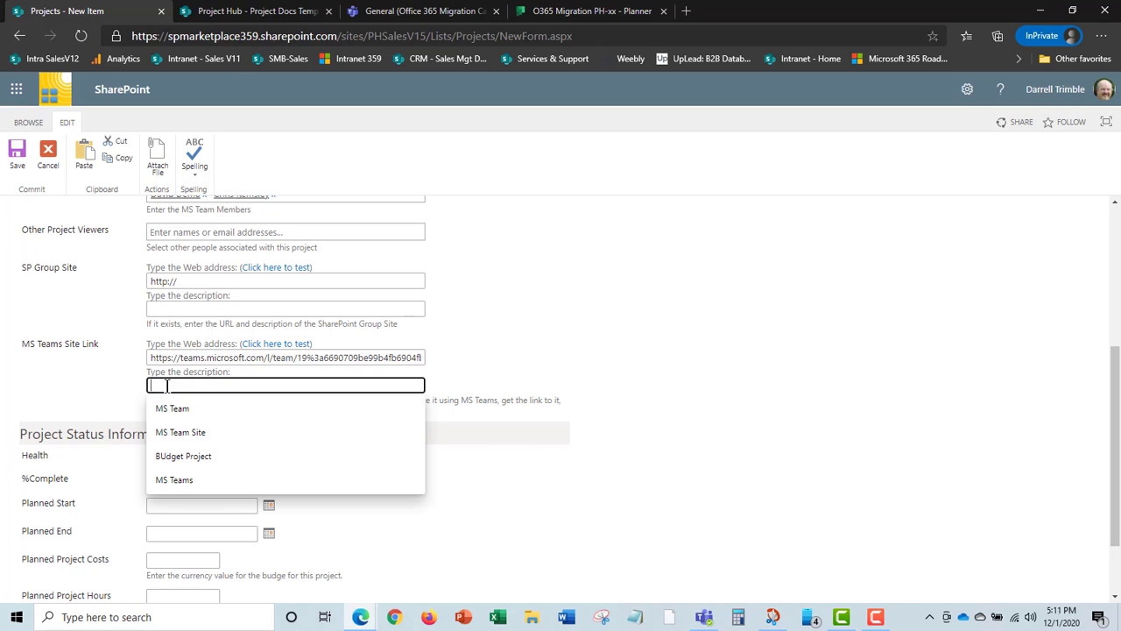
type("MS Team")
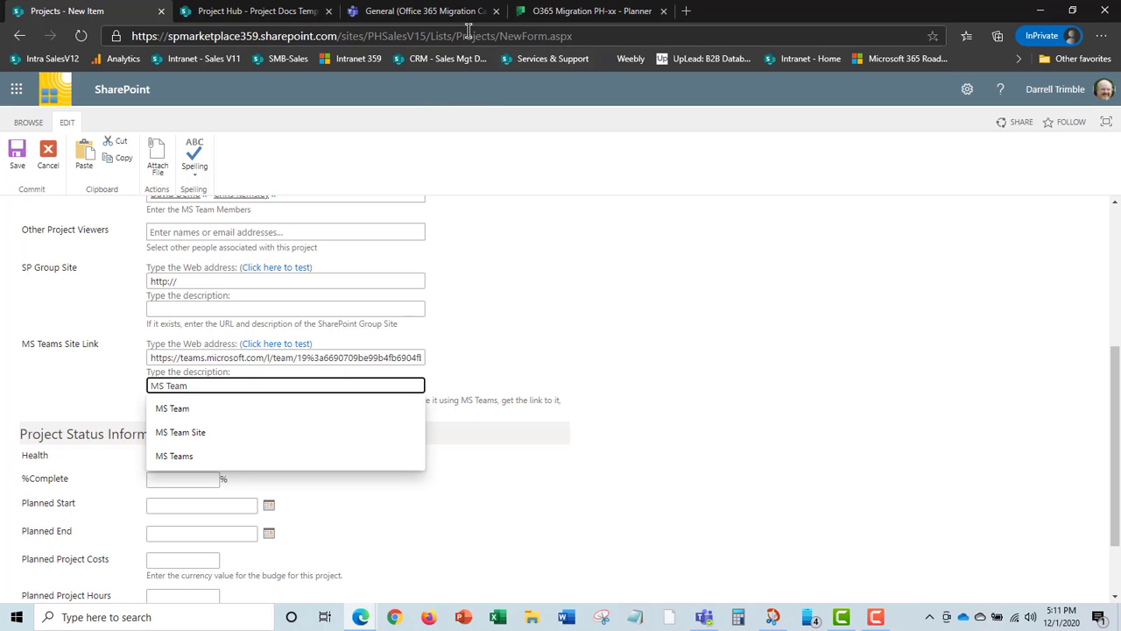
left_click(442, 18)
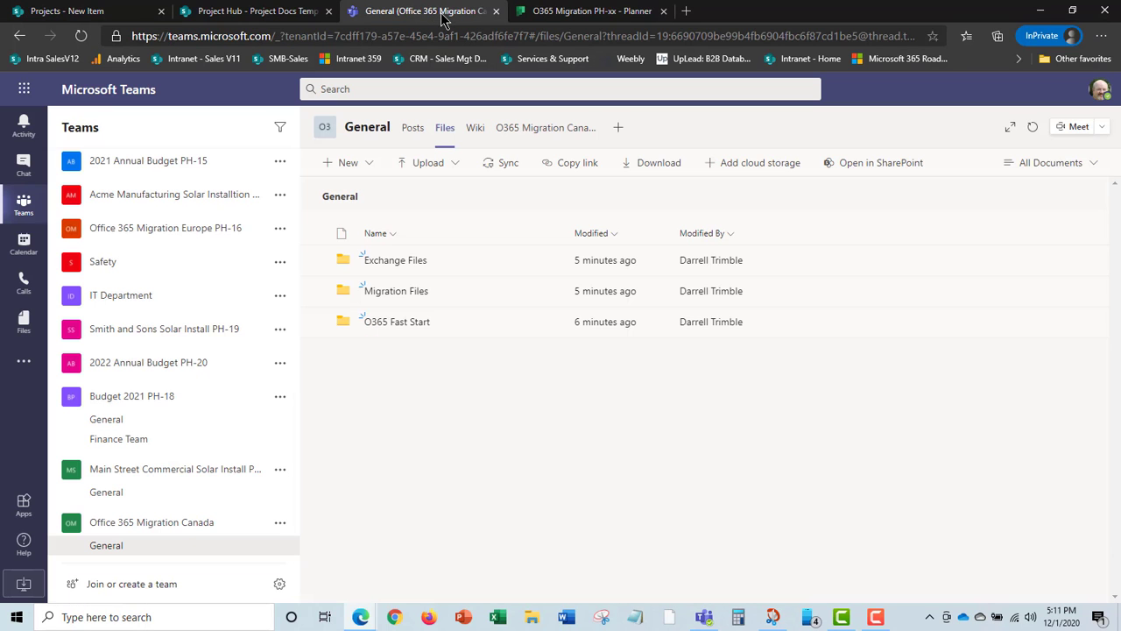
Open the Office 365 Migration Canada site home page in SharePoint and select its address.
left_click(897, 166)
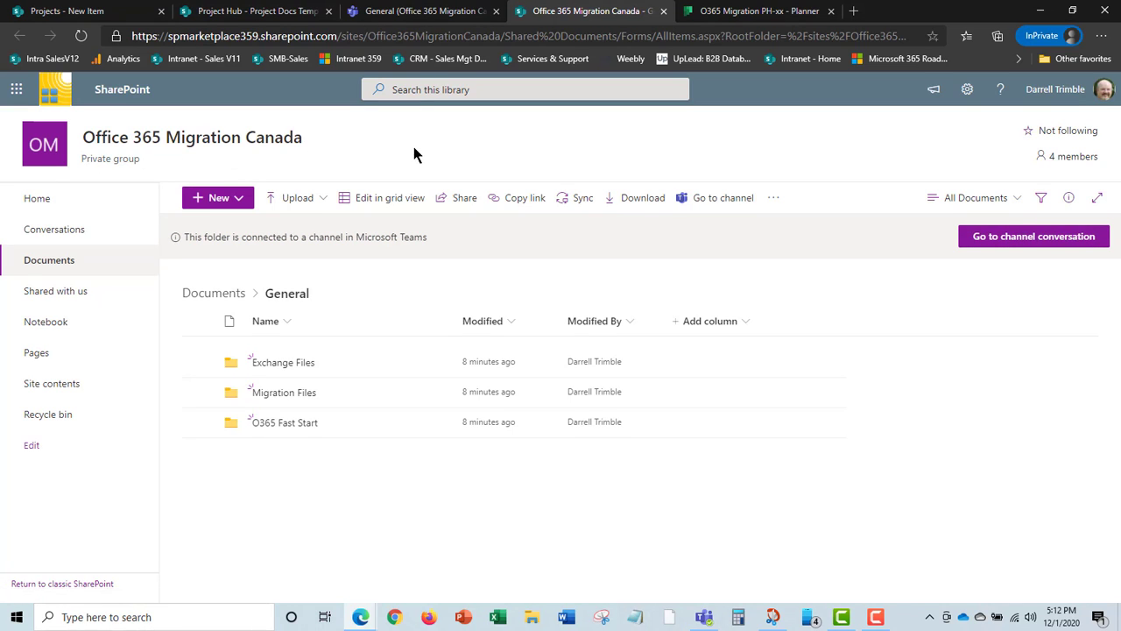
left_click(50, 159)
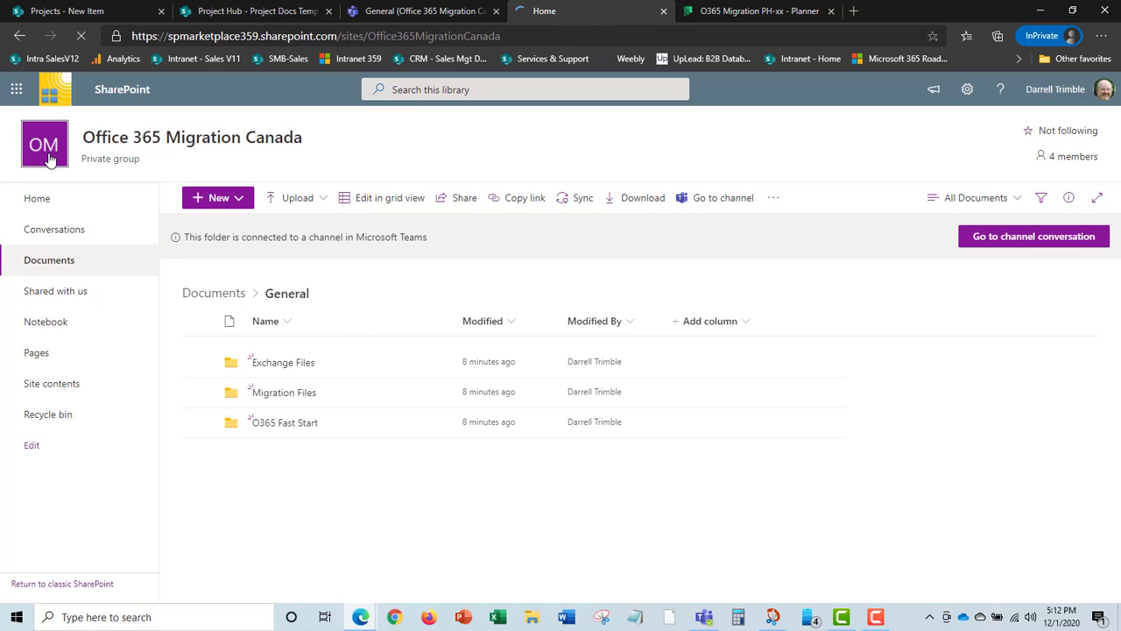
left_click(516, 36)
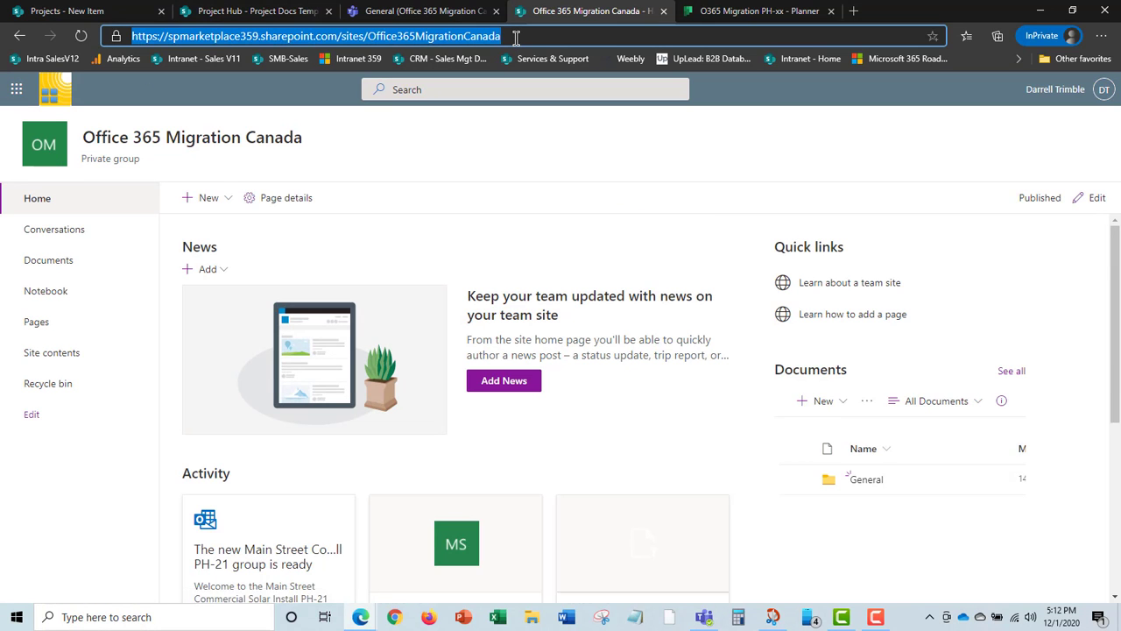
Paste the team site address into SP Group Site with the description 'SP Site'.
left_click(67, 11)
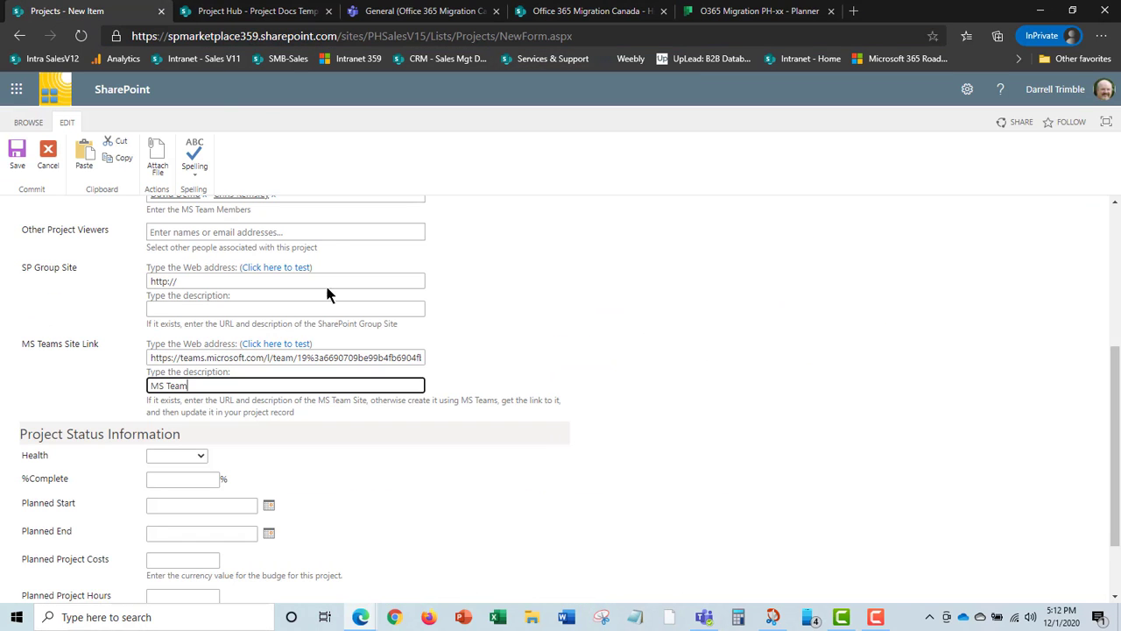
triple_click(185, 281)
key("ctrl+v")
left_click(186, 308)
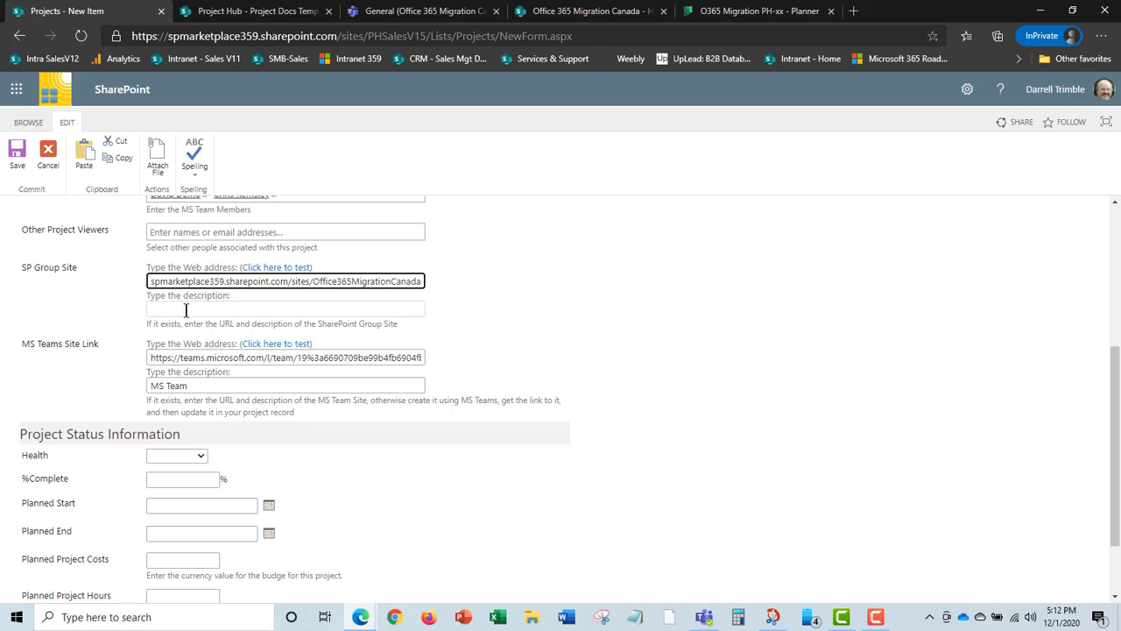
type("SP Site")
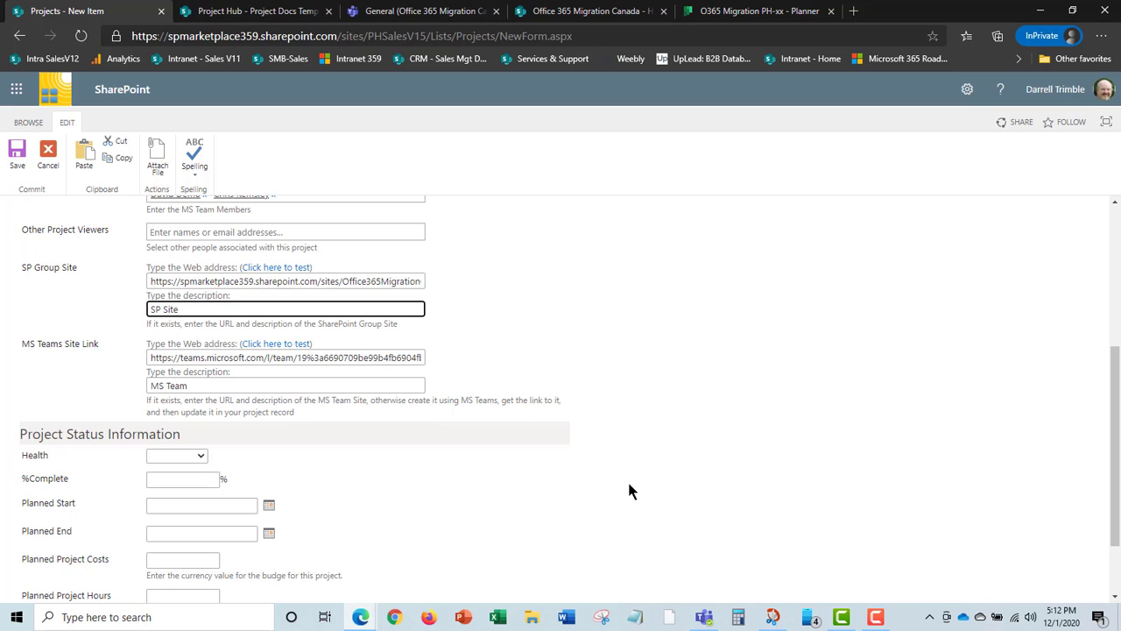
Set Health to 1. On Track, 60% complete, and planned dates 11/17/2020 to 12/31/2020.
scroll(629, 489, "down", 2)
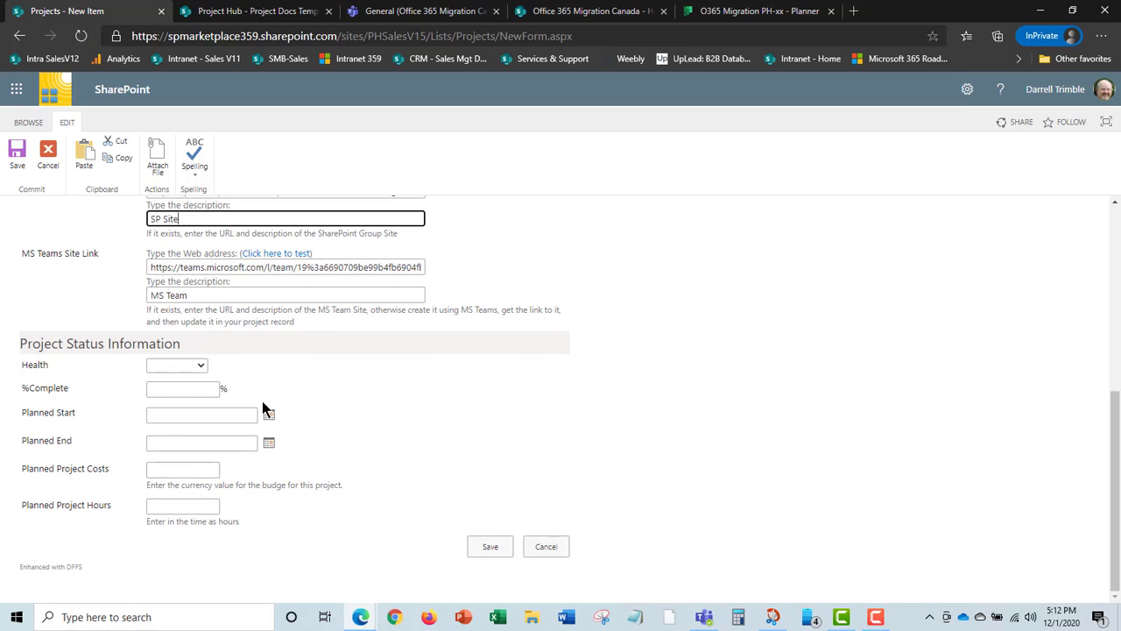
left_click(200, 368)
left_click(194, 396)
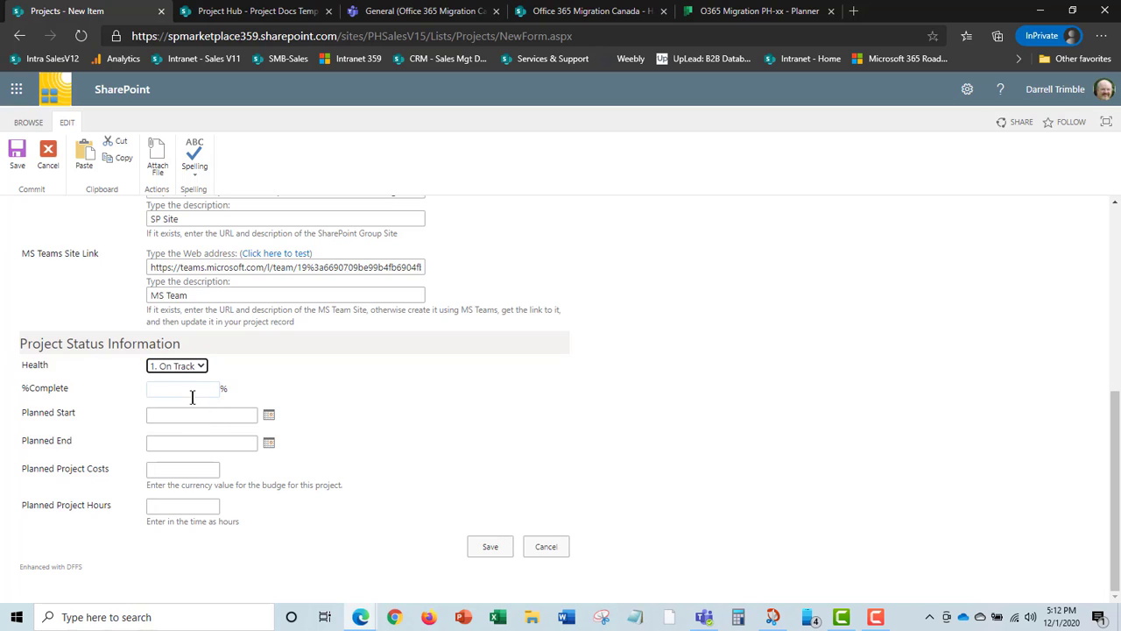
left_click(193, 391)
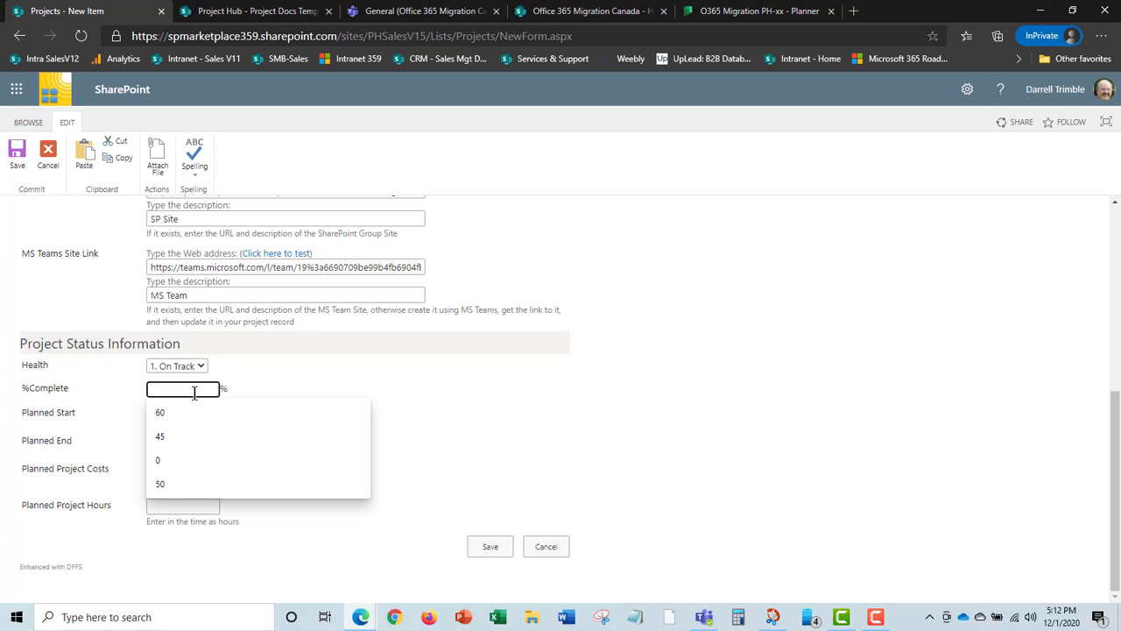
left_click(188, 410)
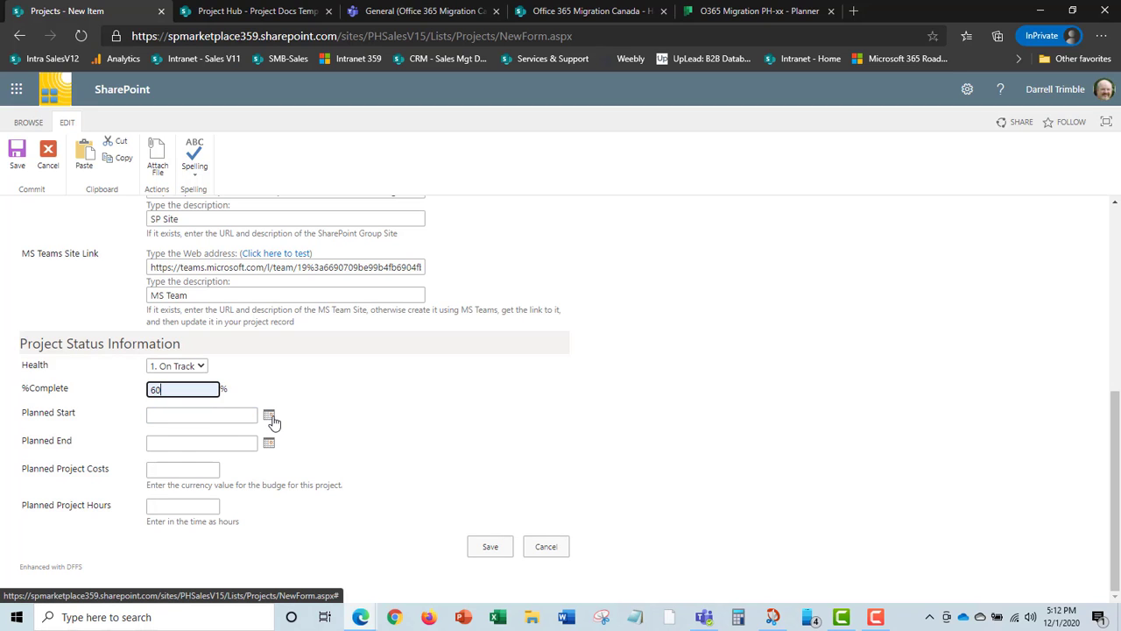
left_click(269, 417)
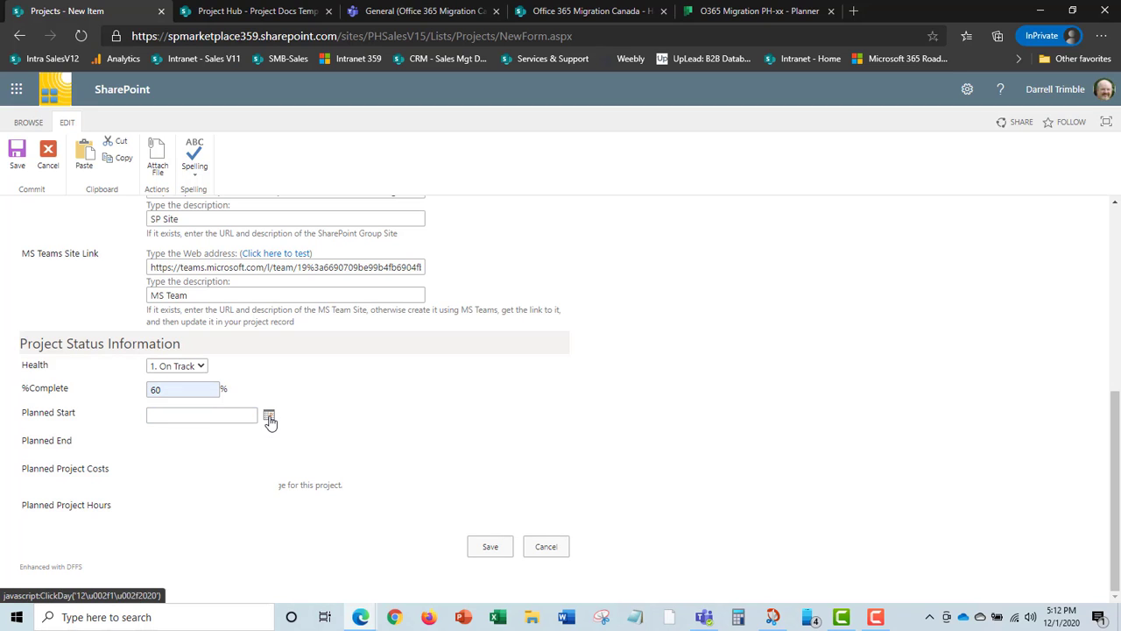
left_click(148, 432)
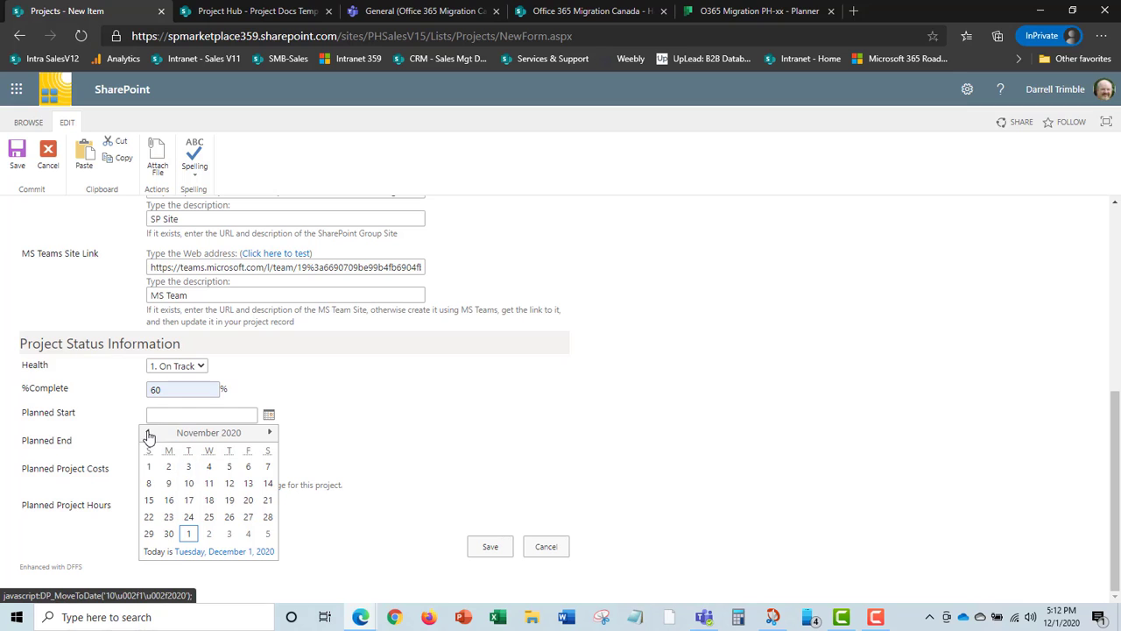
left_click(190, 500)
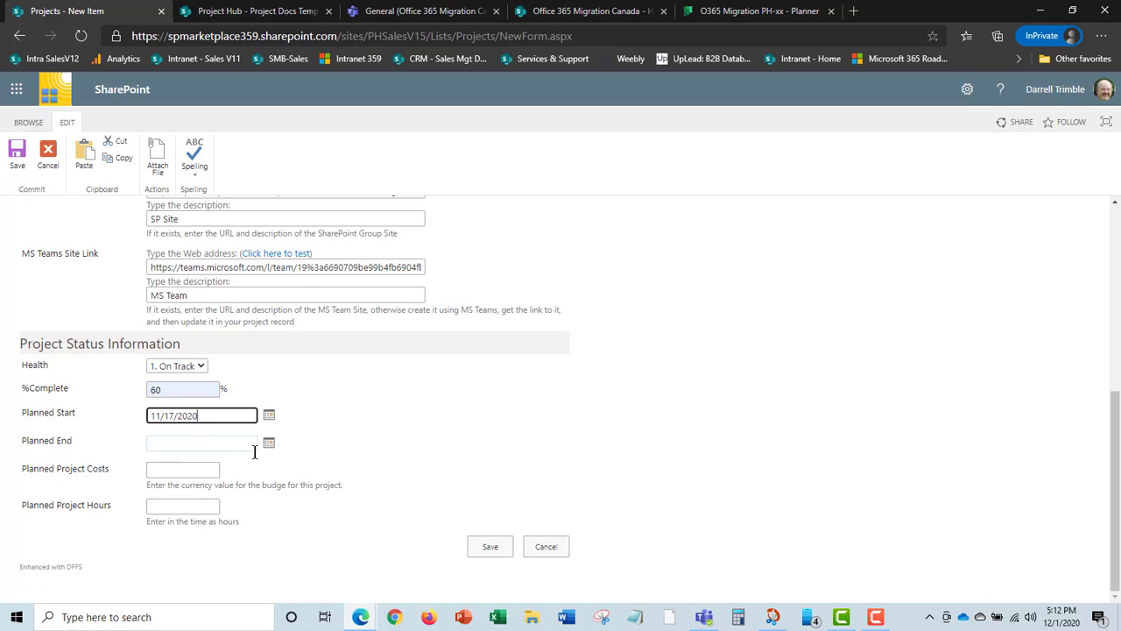
left_click(269, 444)
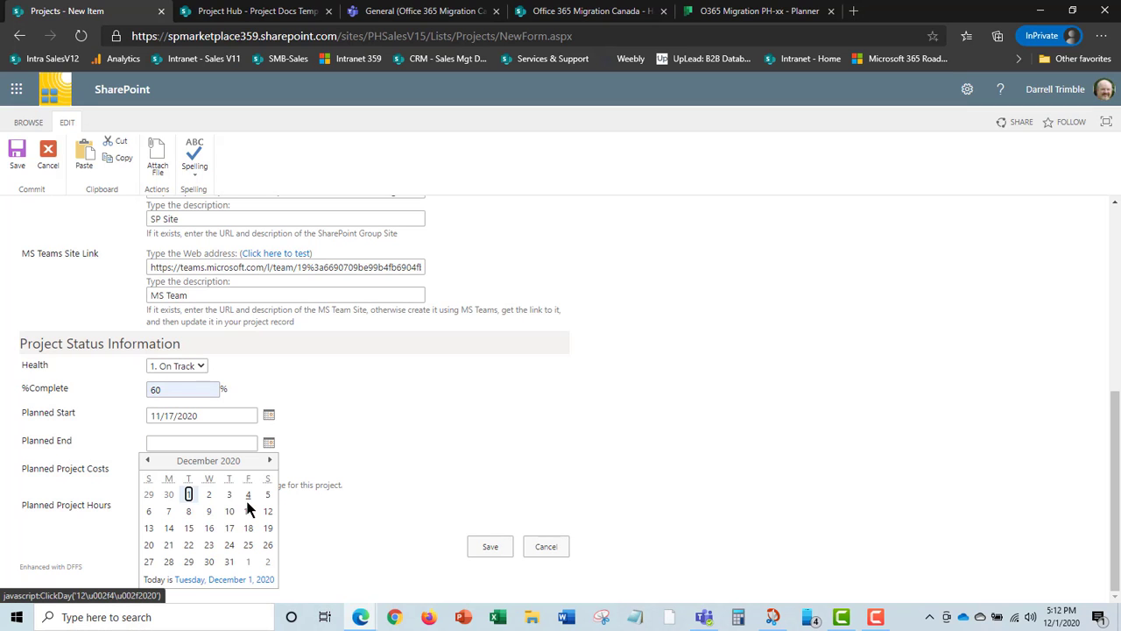
left_click(229, 562)
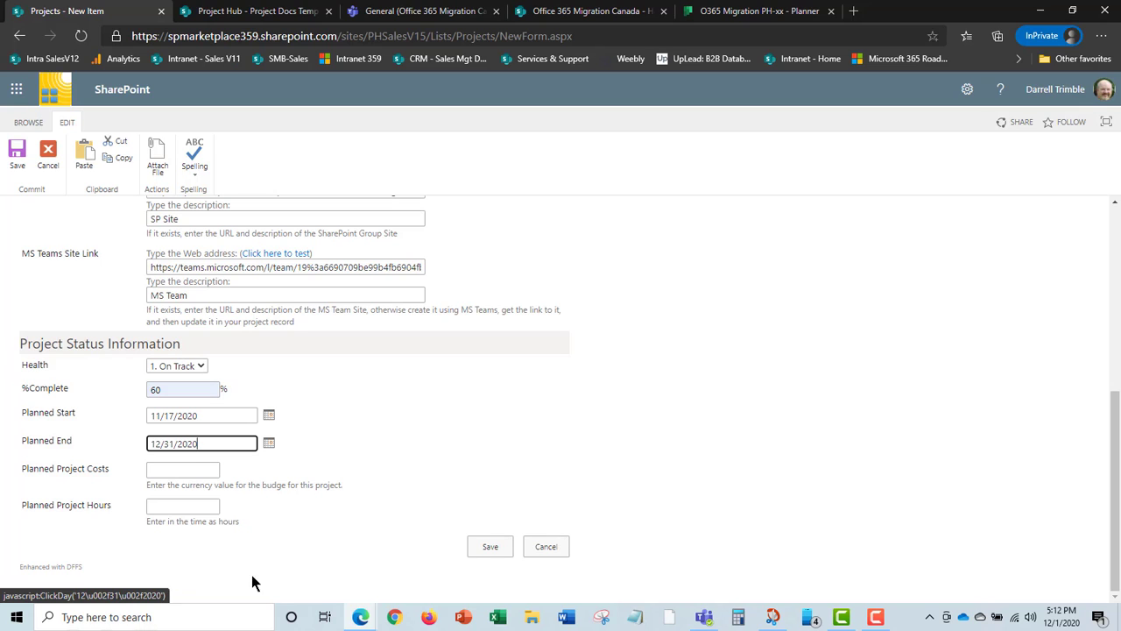
Save the O365 Migration Canada item, then expand the PMO group in the left navigation.
left_click(492, 548)
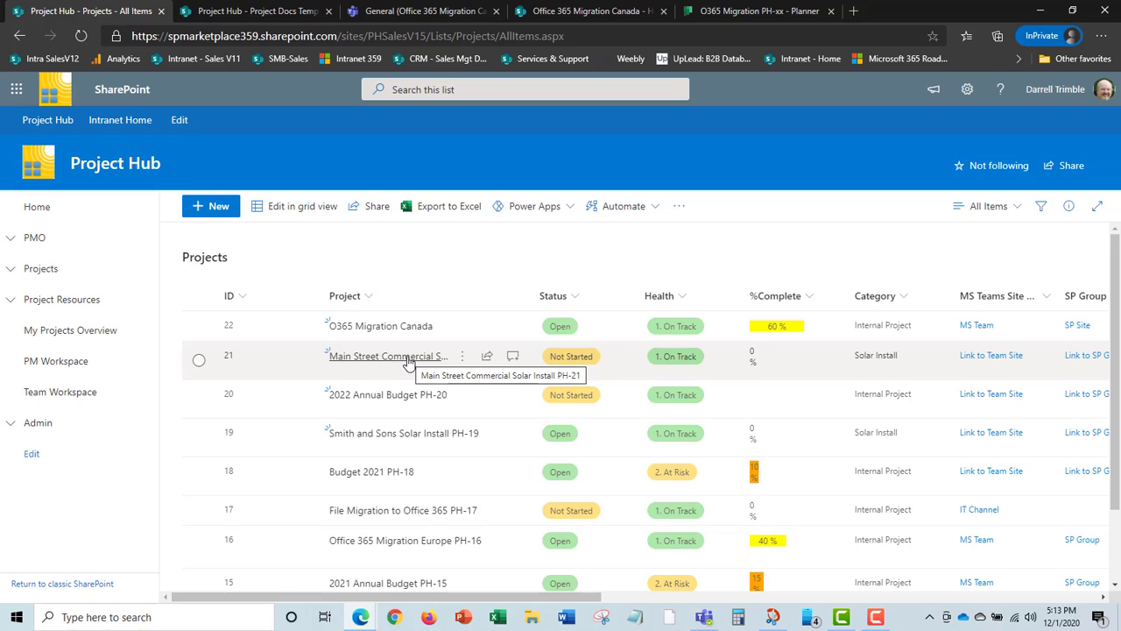
left_click(9, 268)
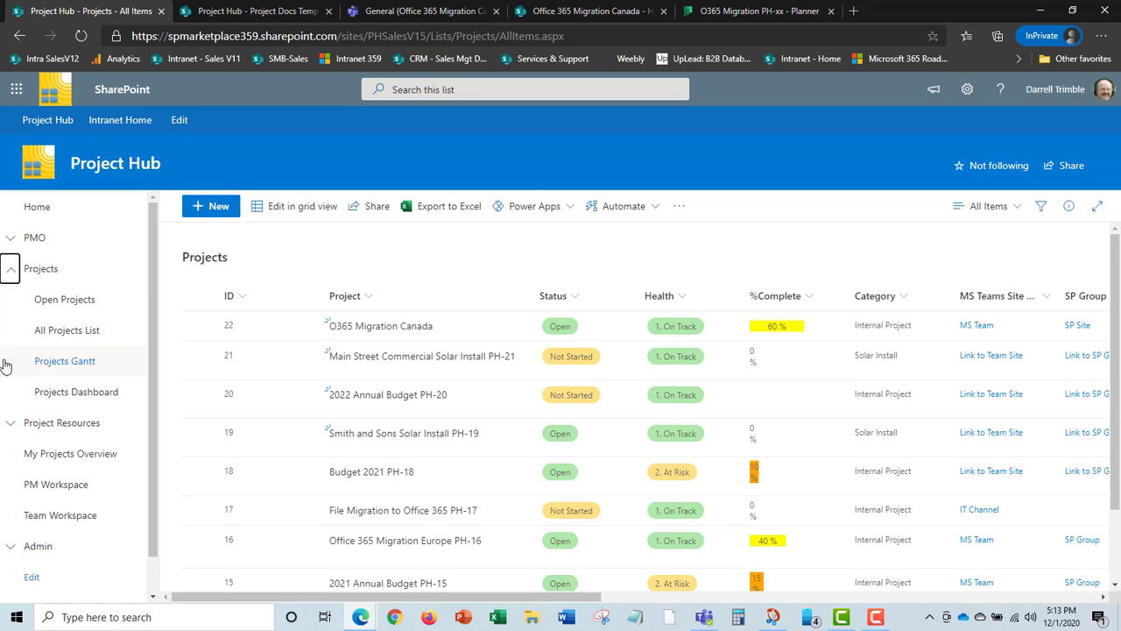
left_click(10, 271)
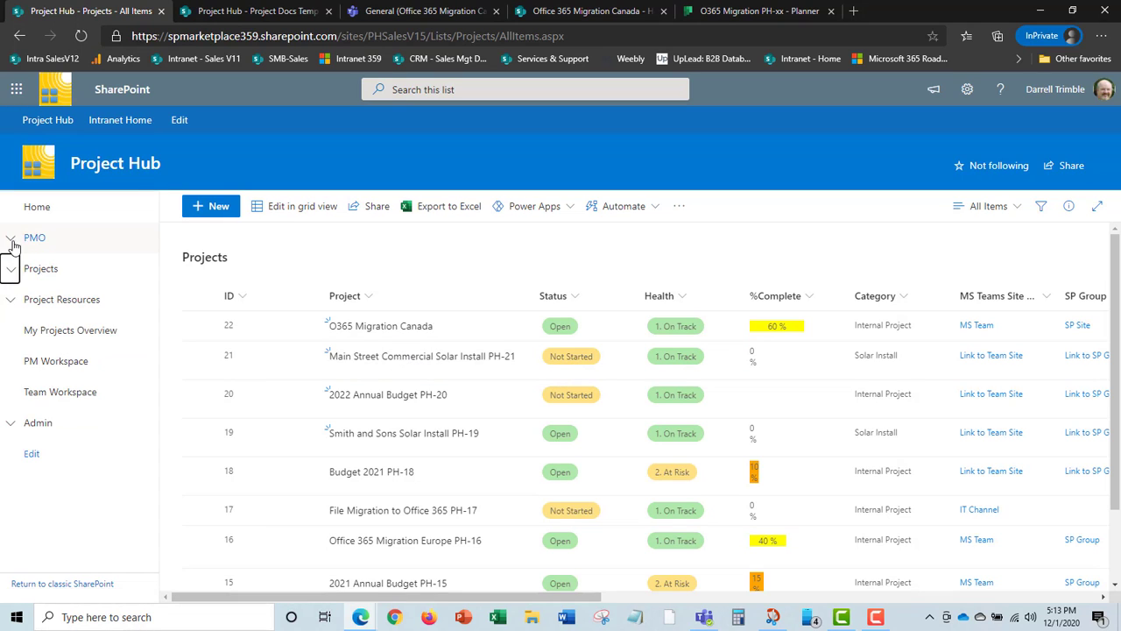
left_click(10, 240)
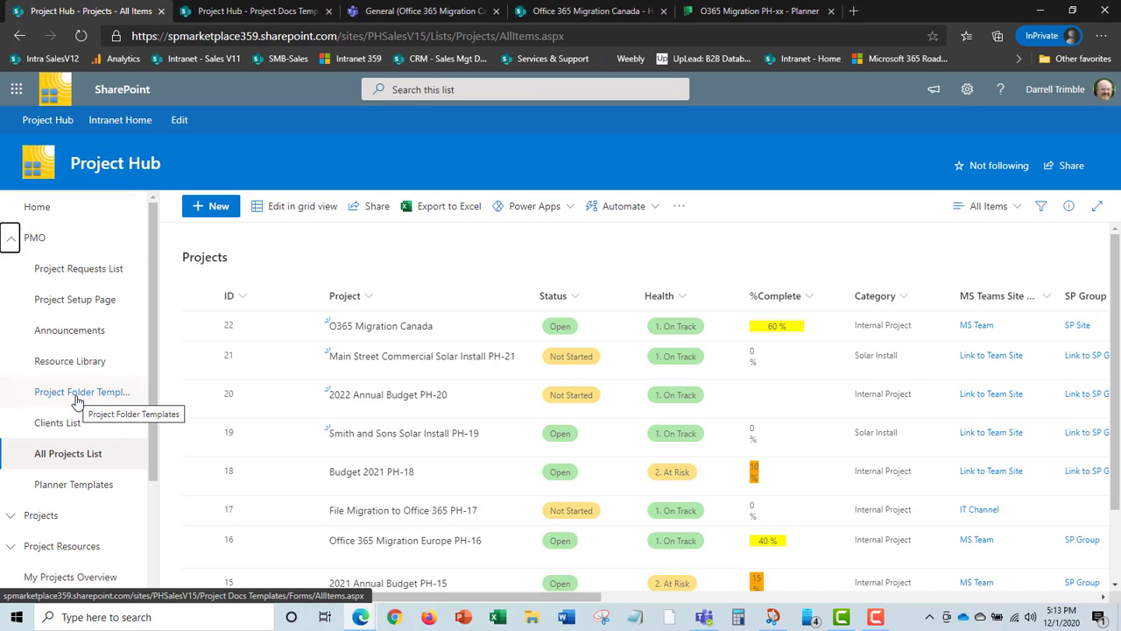